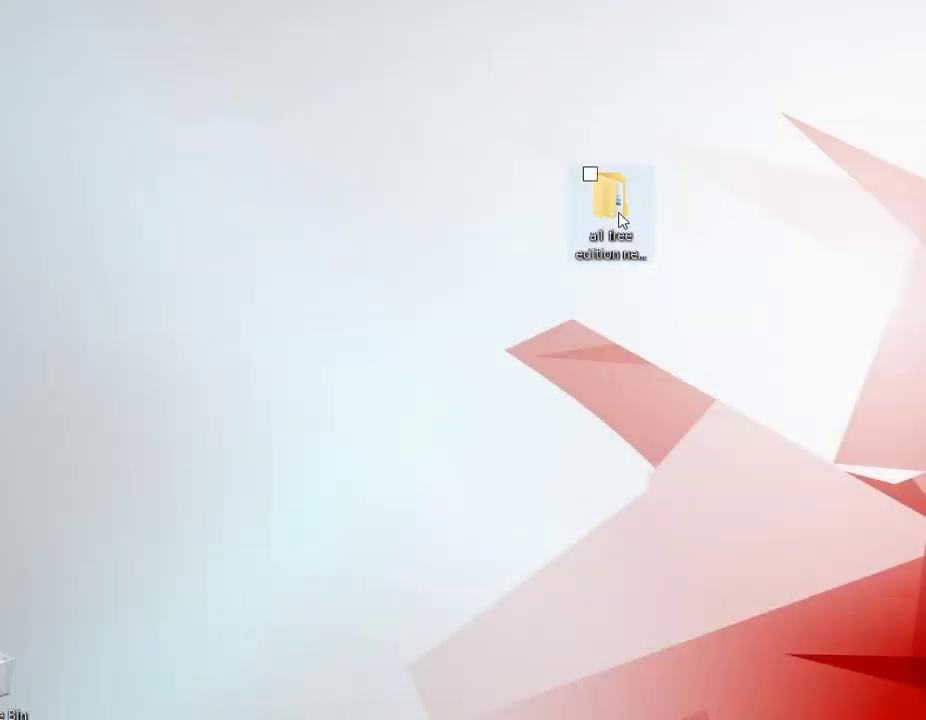
Run setup.exe from a1 free edition new version > Release 64 free a1
double_click(620, 220)
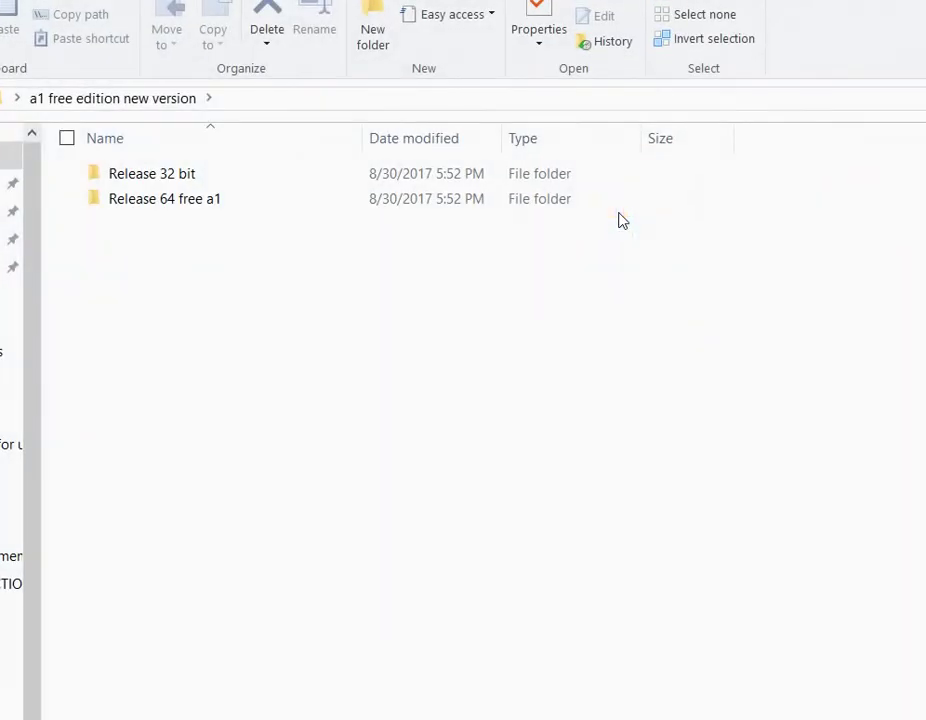
left_click(145, 203)
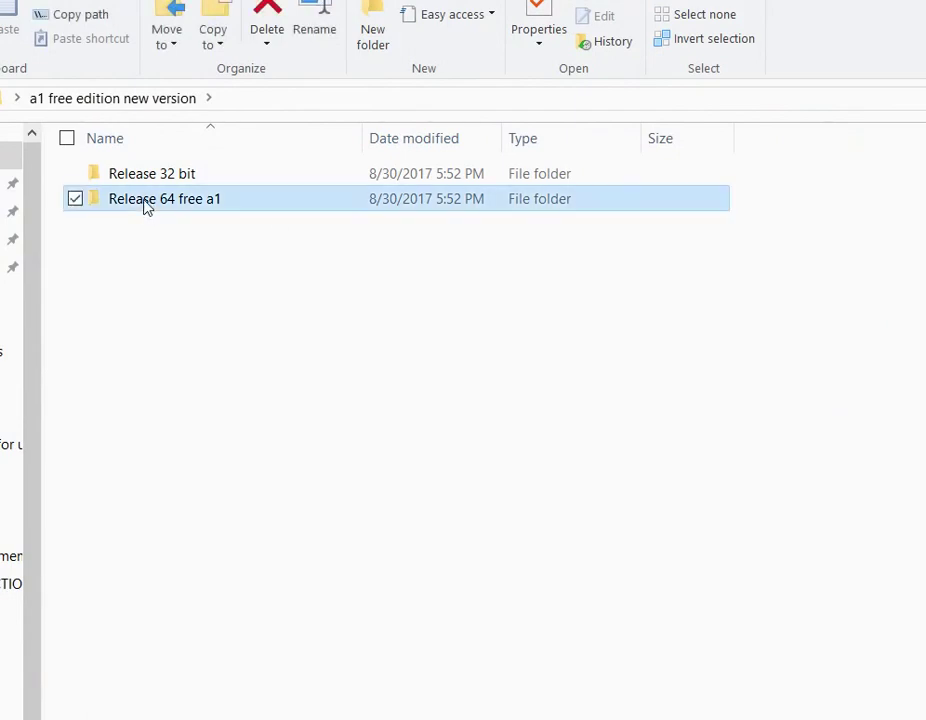
double_click(145, 204)
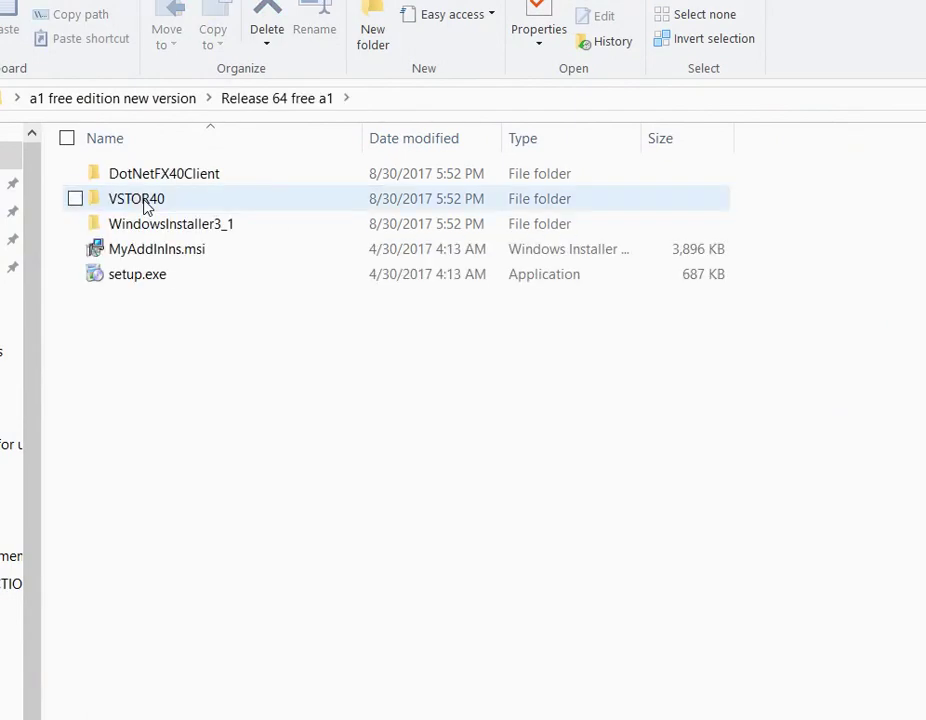
double_click(141, 276)
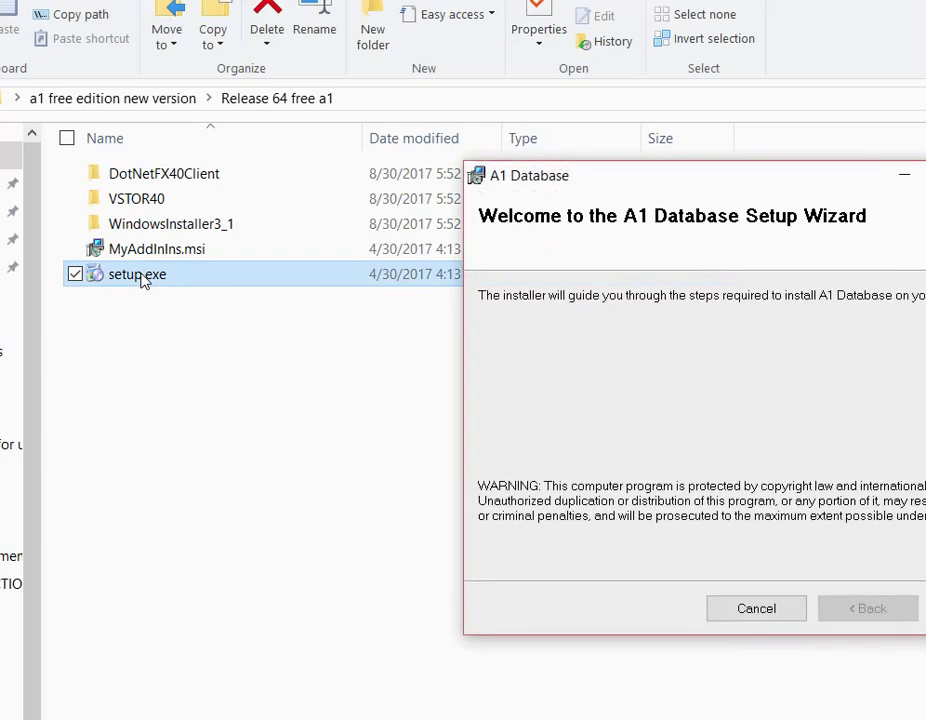
Install A1 Database to C:\Program Files\A1 Database with default options, then close the installer
left_click_drag(616, 188, 333, 176)
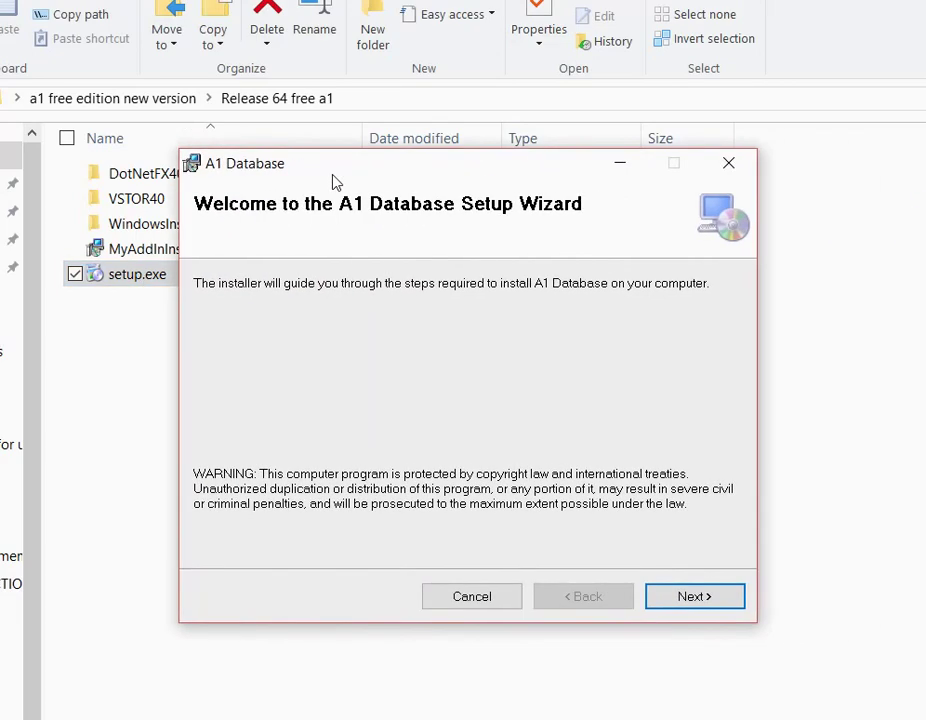
left_click(694, 598)
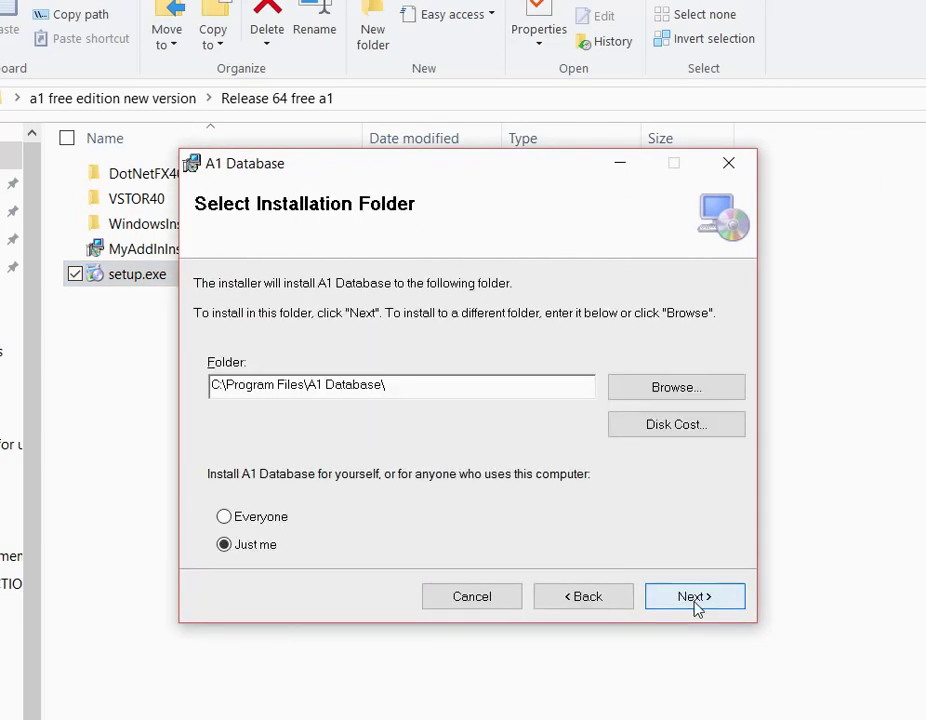
left_click(695, 599)
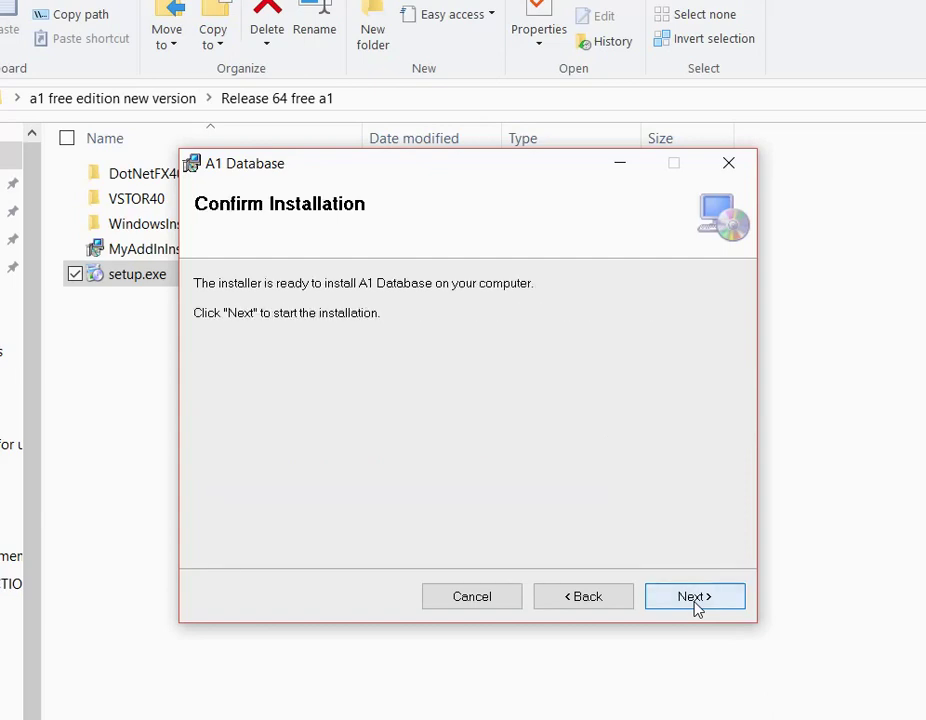
left_click(697, 606)
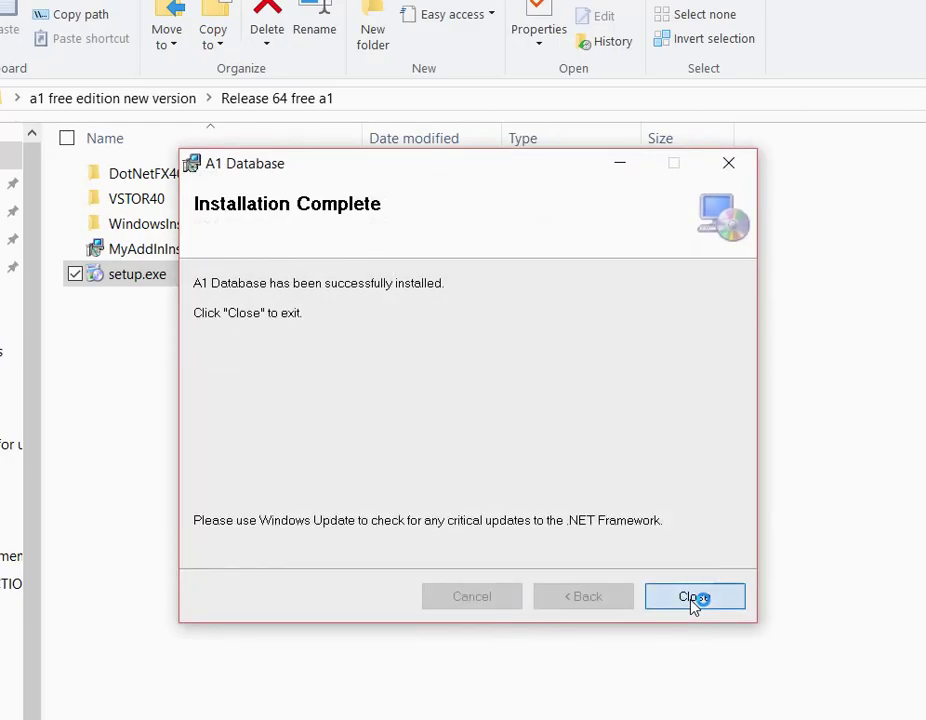
left_click(693, 598)
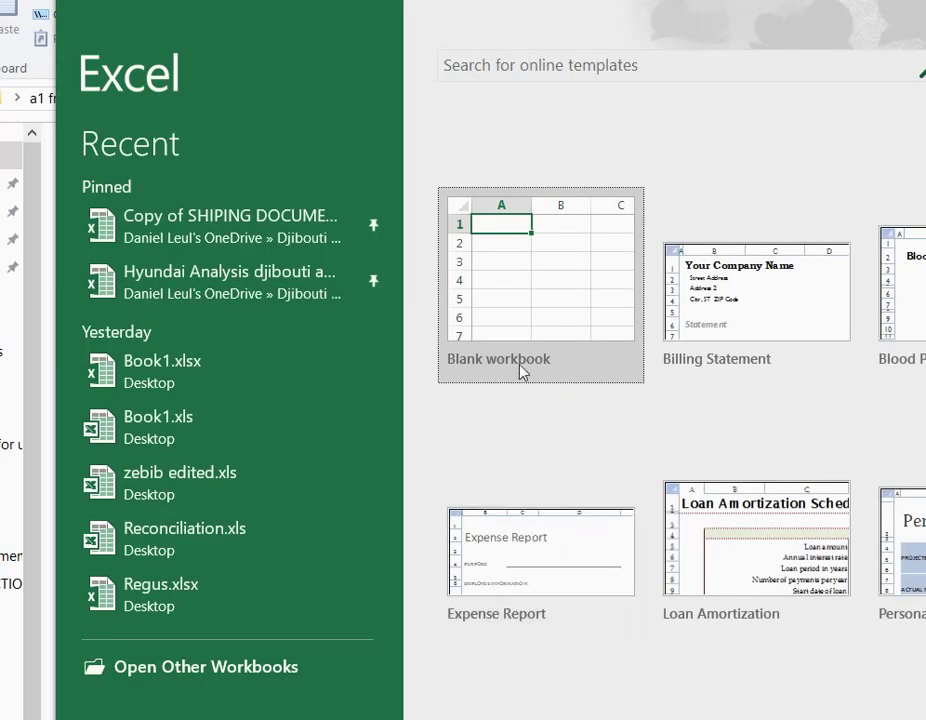
Create a blank Book1 workbook and bring up the A1 tab's Others > A1 Options list
left_click(517, 265)
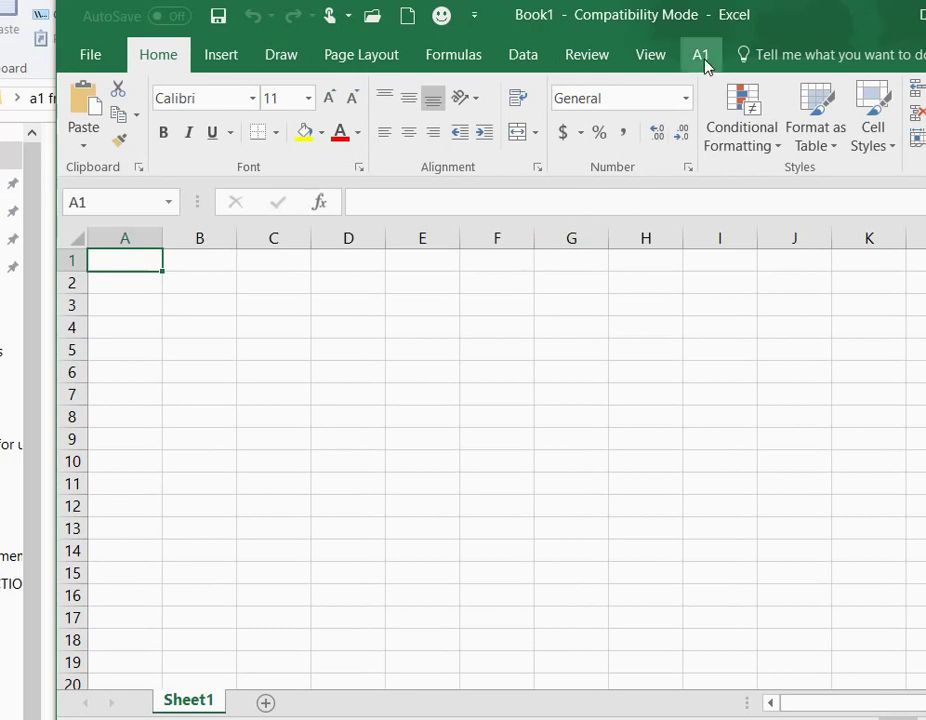
left_click(700, 55)
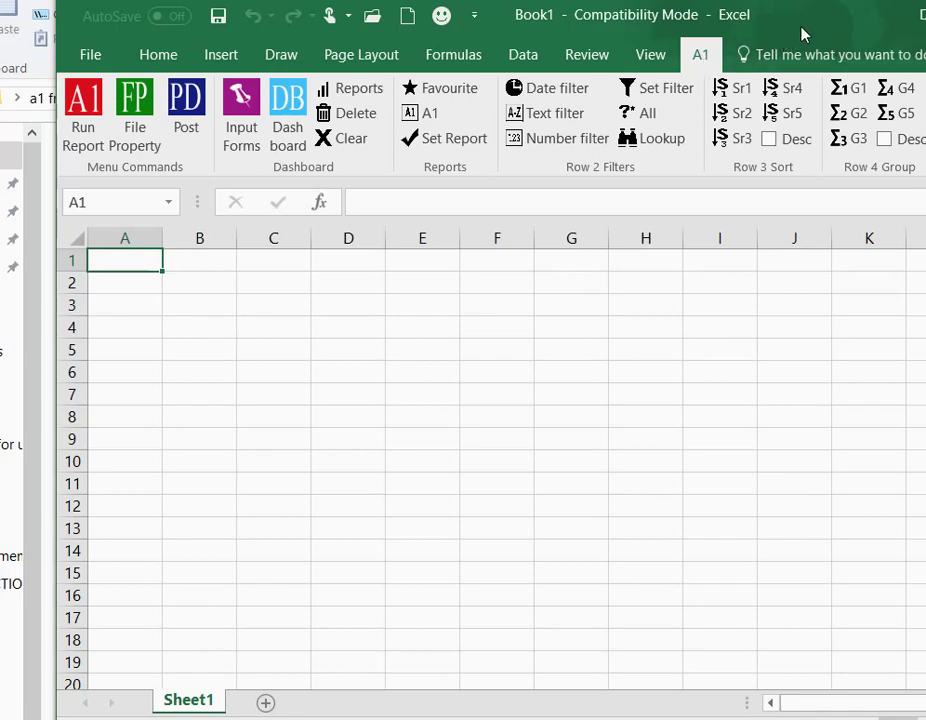
mouse_move(802, 31)
left_mouse_down()
mouse_move(501, 64)
mouse_move(333, 68)
left_mouse_up()
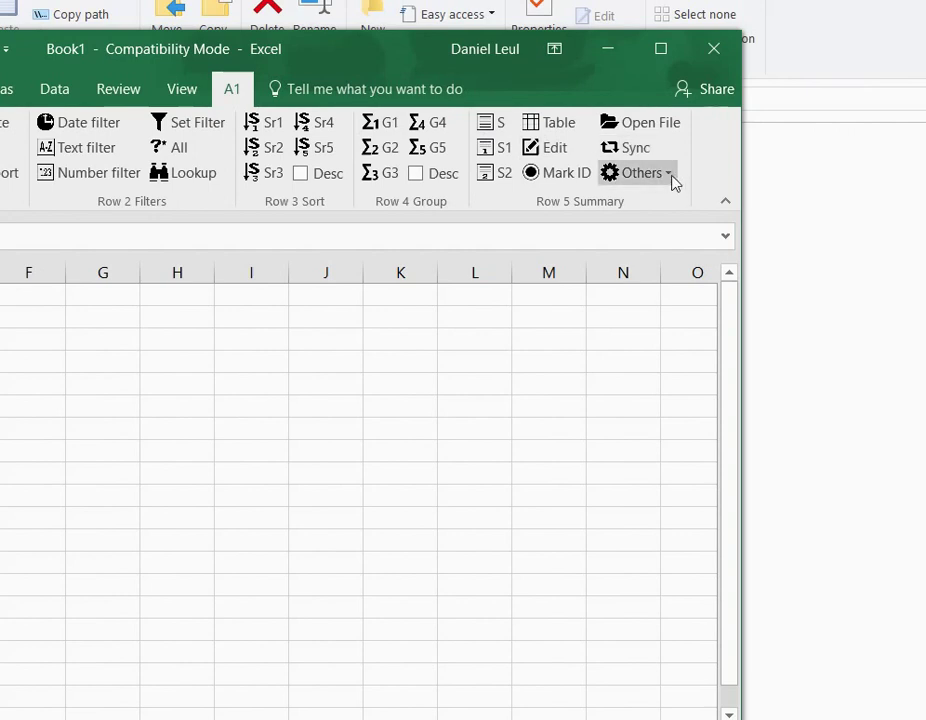
left_click(667, 175)
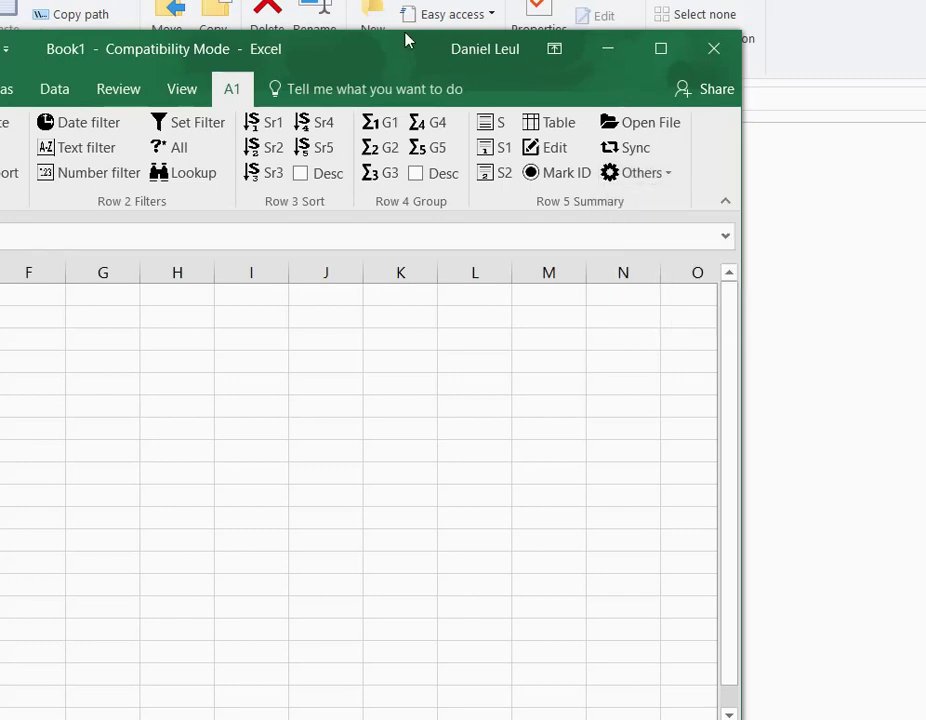
left_click_drag(405, 40, 255, 50)
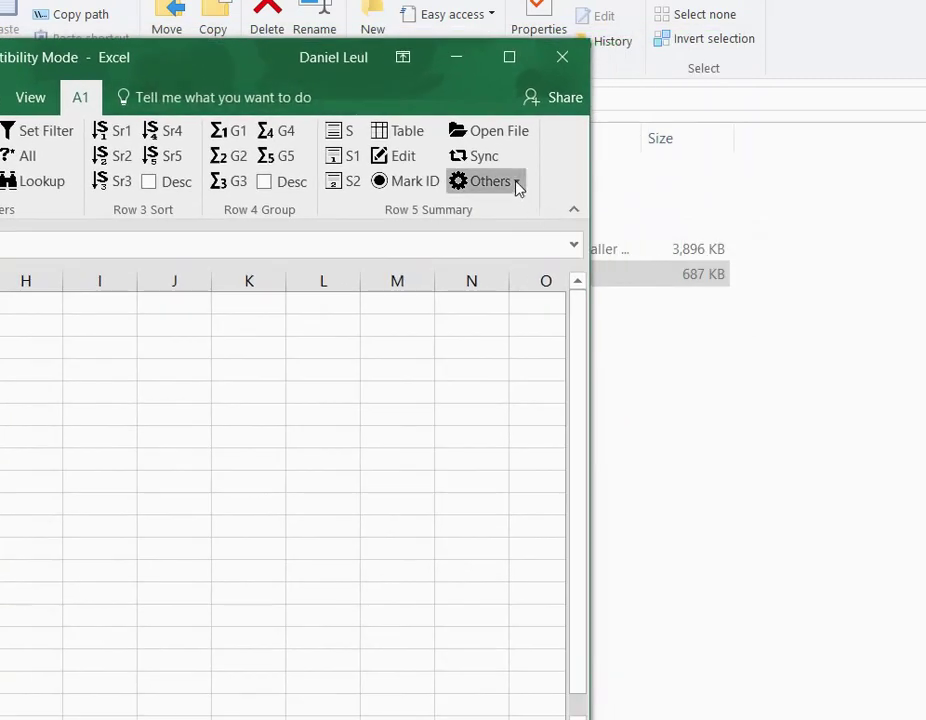
left_click(515, 185)
mouse_move(516, 238)
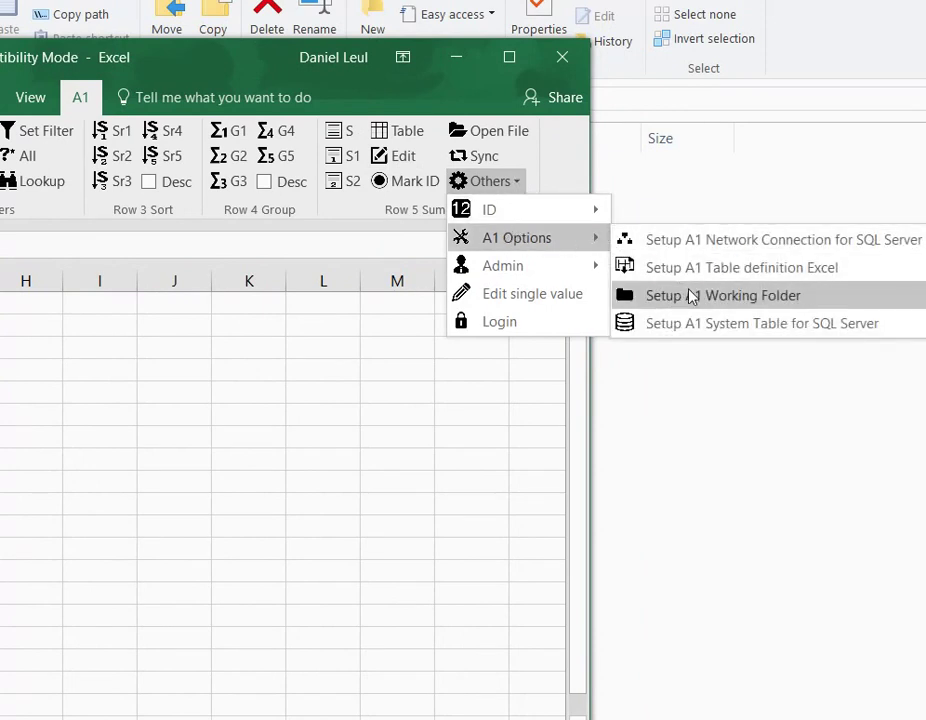
Change the A1 working folder from Desktop to Documents and save the setting
left_click(690, 296)
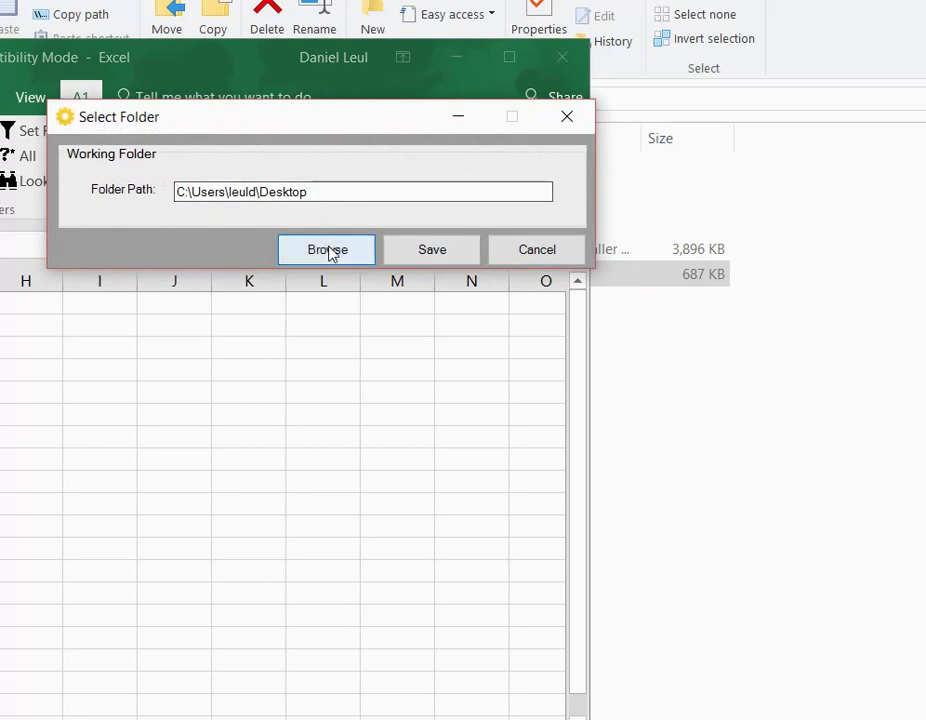
left_click(330, 250)
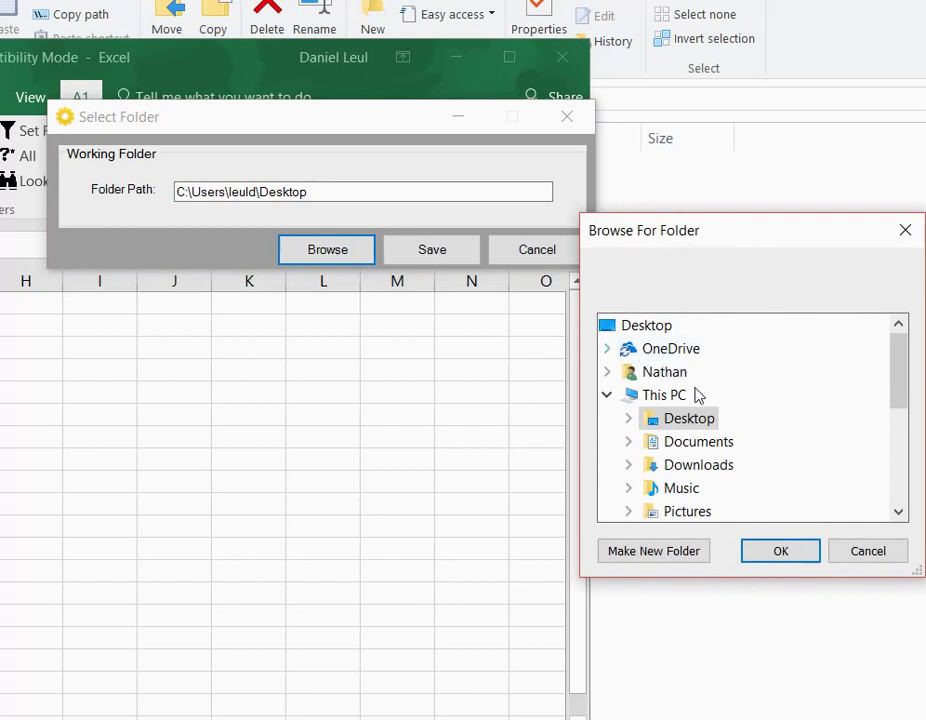
left_click(704, 450)
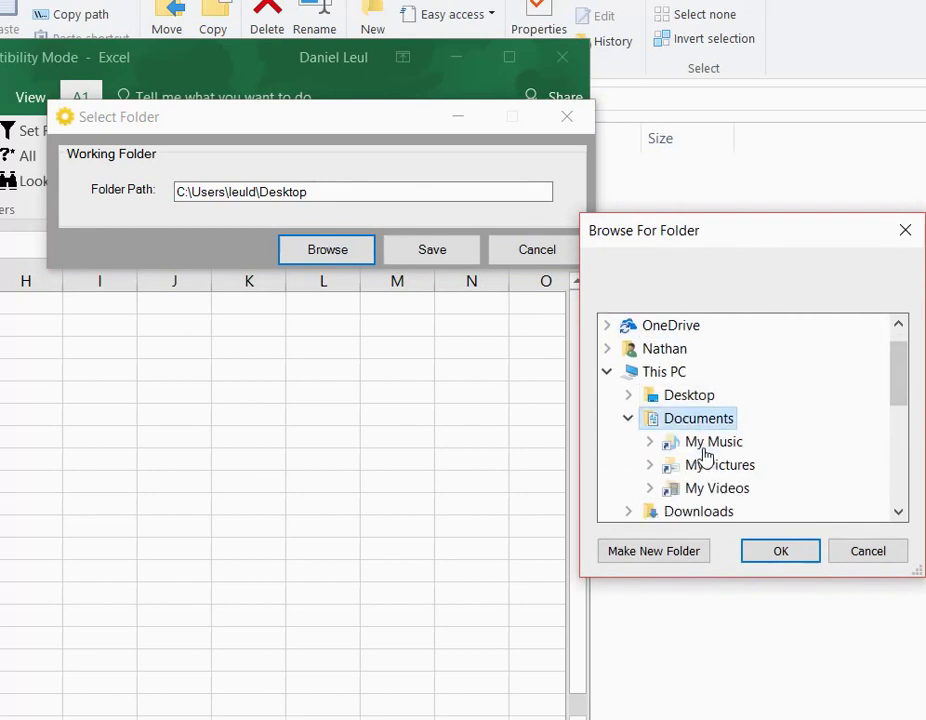
left_click(780, 553)
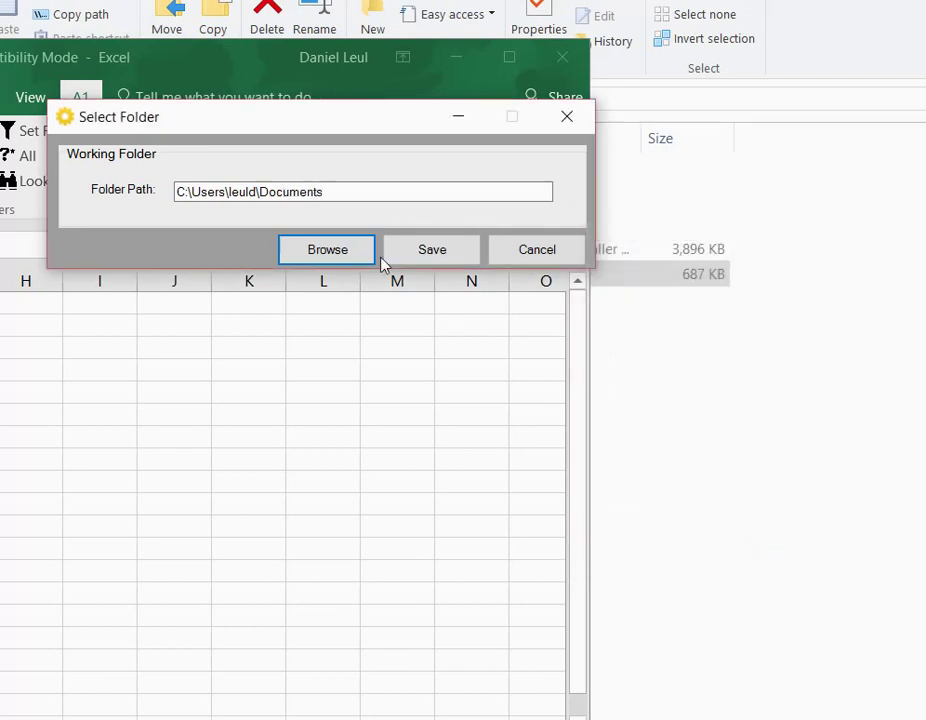
left_click(432, 250)
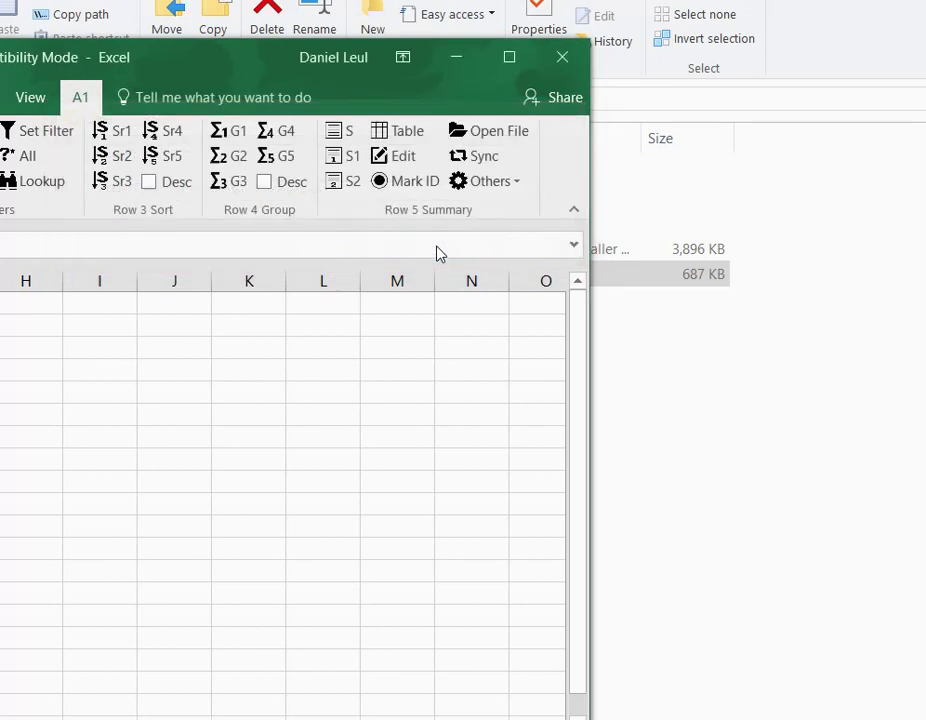
Open the A1 Network Connection for SQL Server settings and cancel without changes
left_click(513, 183)
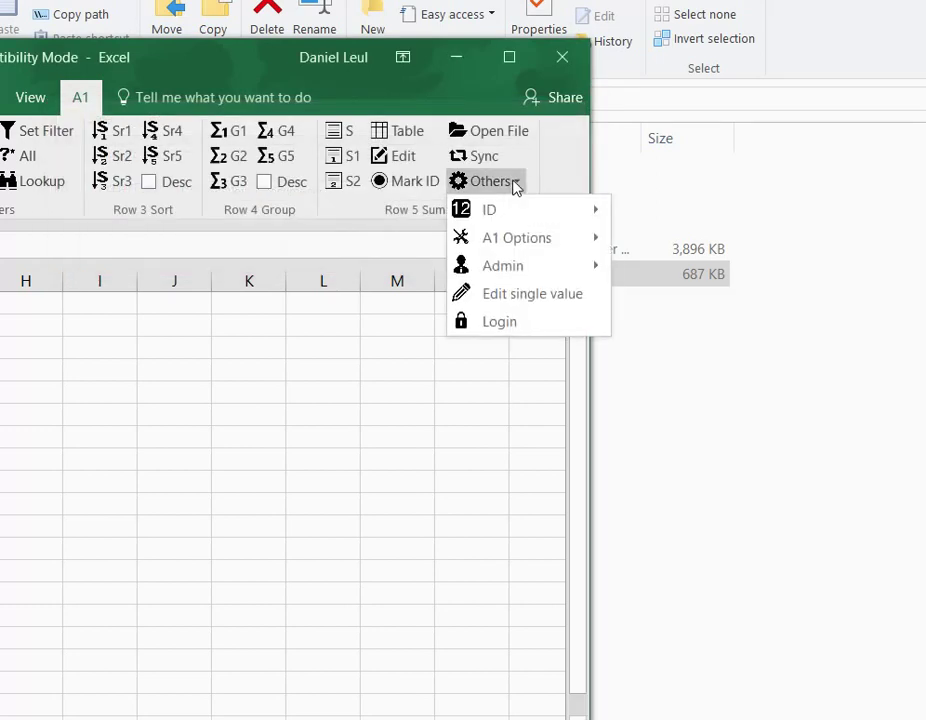
mouse_move(516, 238)
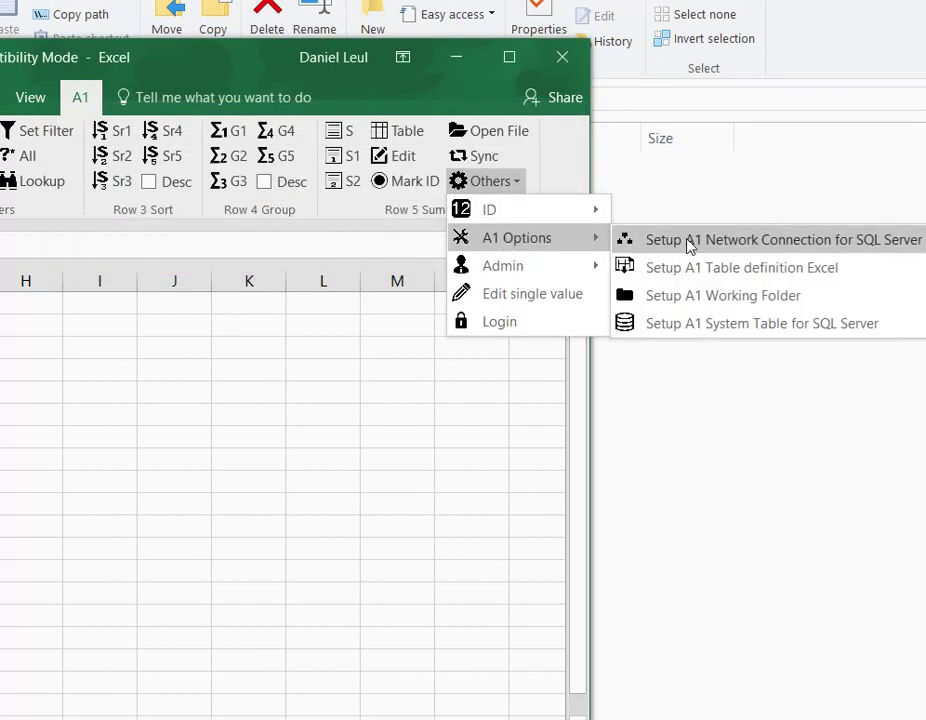
left_click(688, 242)
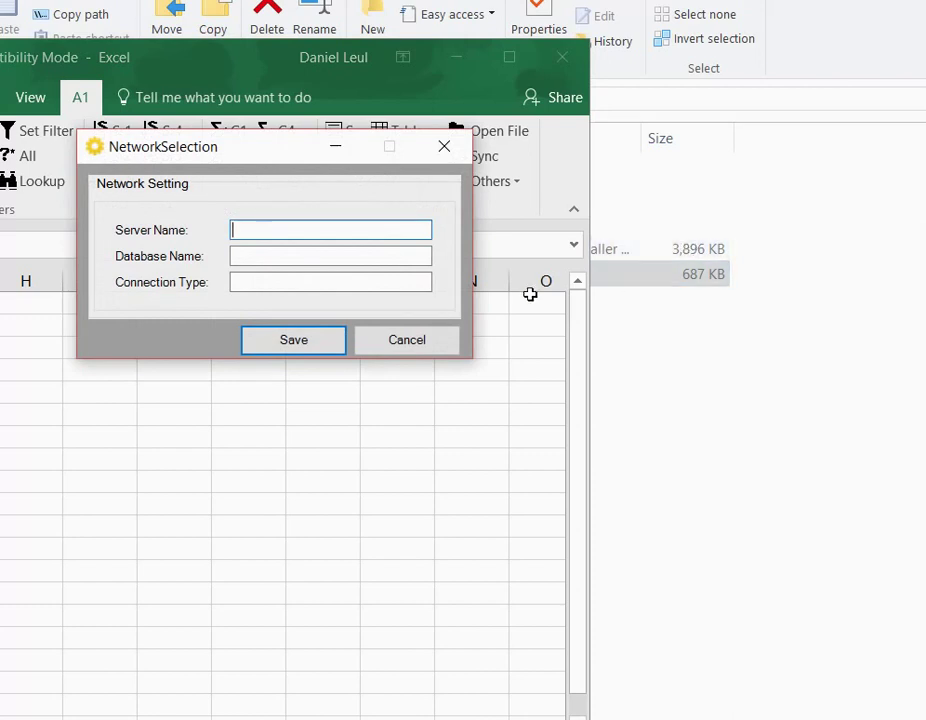
left_click(419, 346)
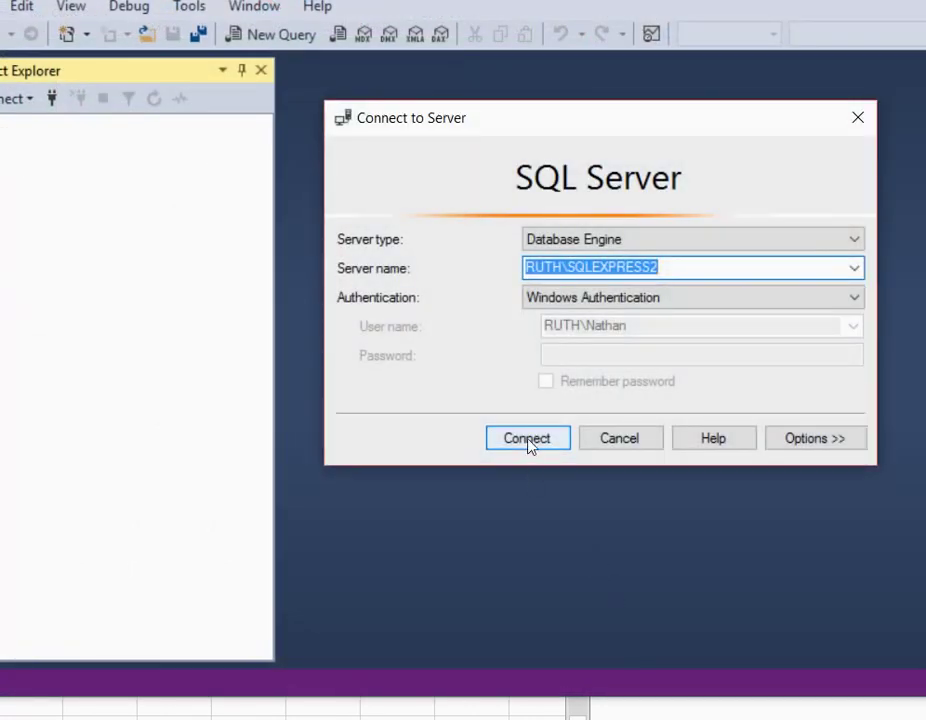
Copy the SQLEXPRESS2 server name from the Connect to Server dialog
left_click_drag(680, 266, 523, 266)
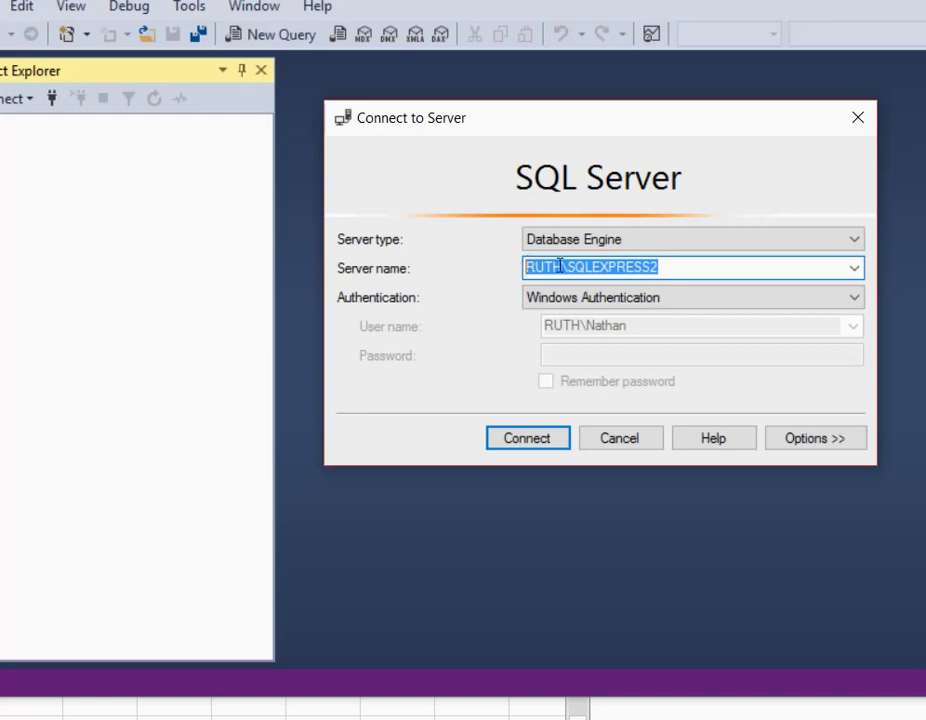
right_click(553, 267)
left_click(369, 350)
Paste the server name, set database Finance and connection type 2, and save the network settings
key("alt+Tab")
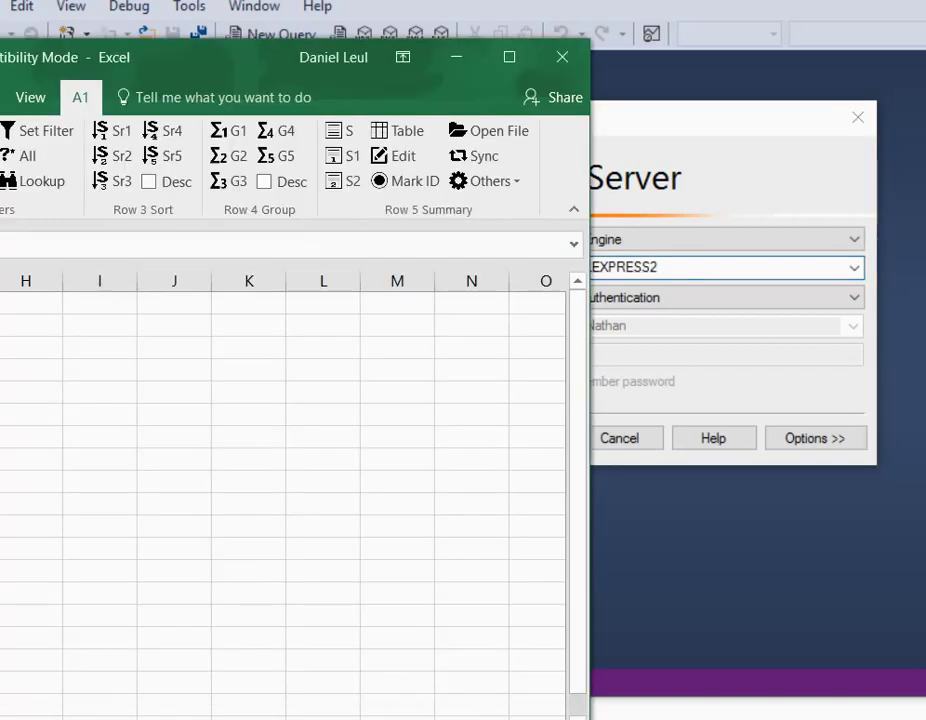
left_click(487, 181)
mouse_move(516, 238)
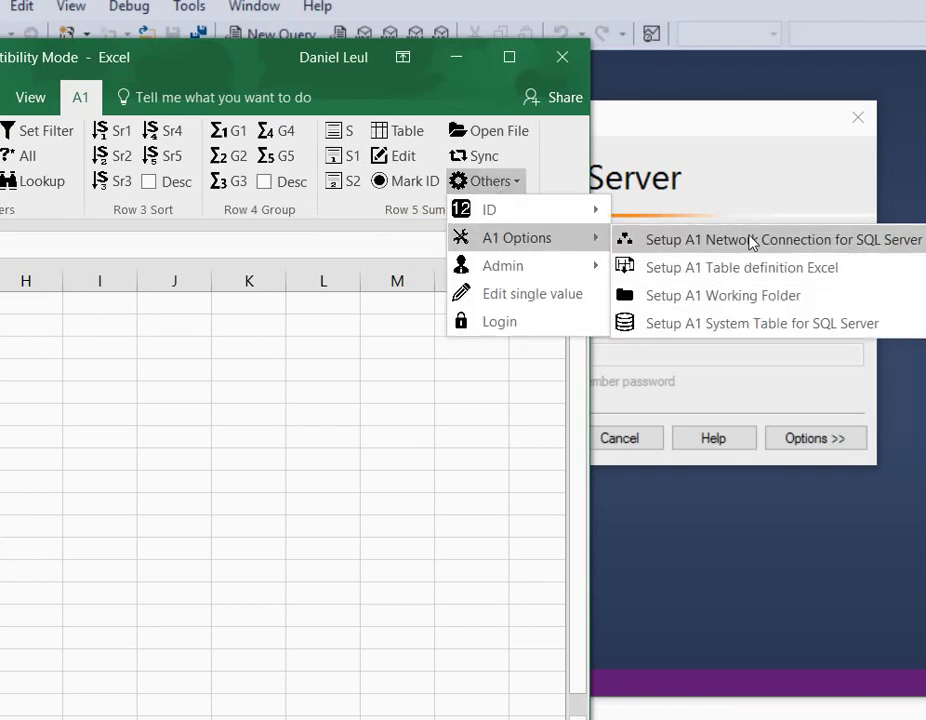
left_click(752, 240)
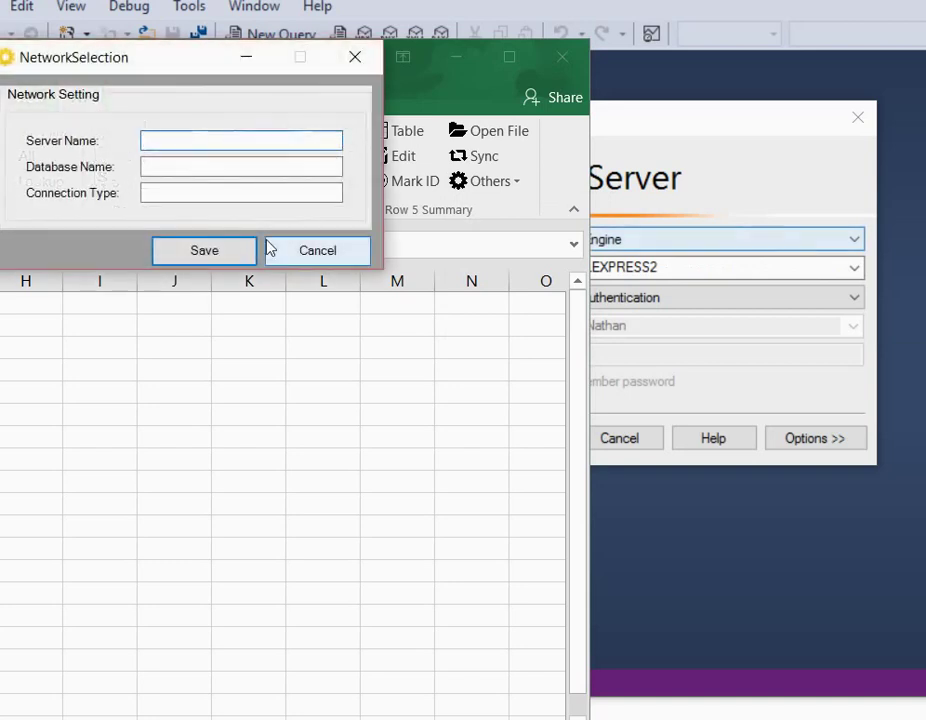
right_click(161, 140)
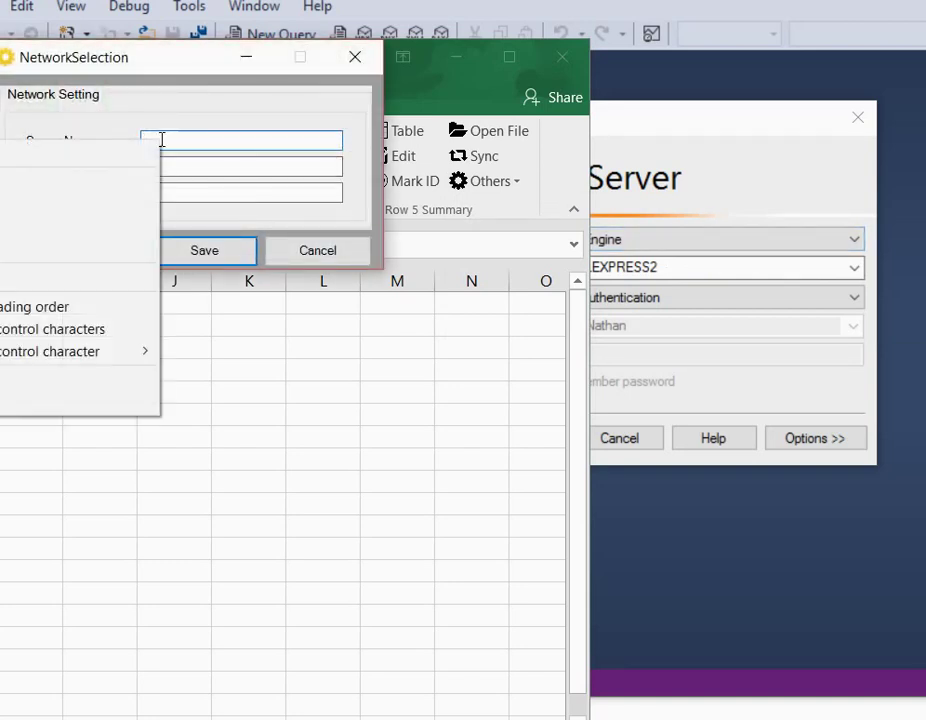
left_click(15, 225)
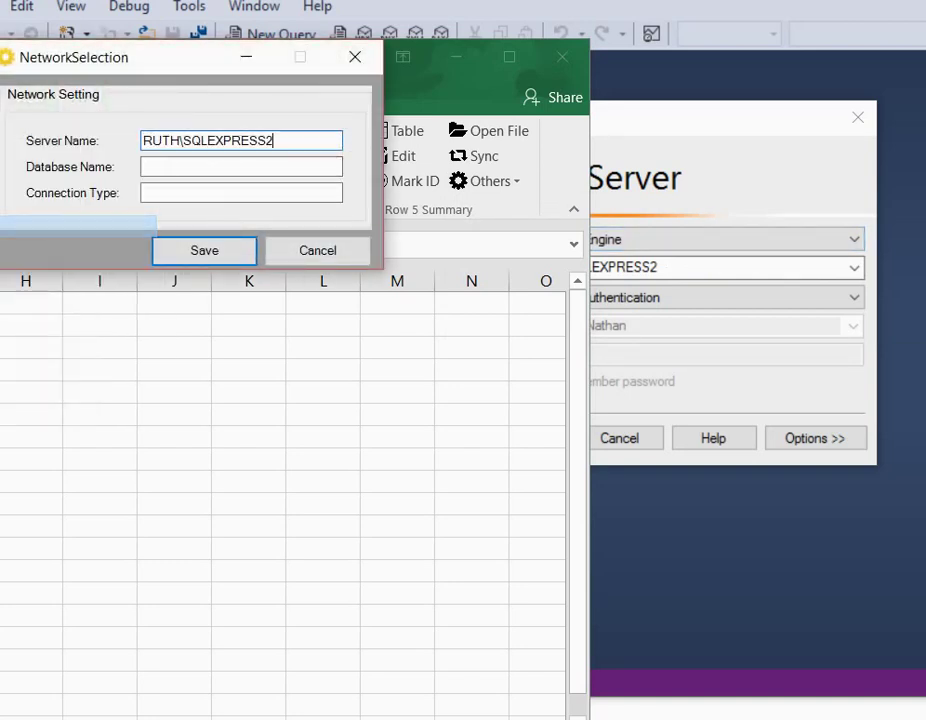
left_click(173, 168)
type("Finance")
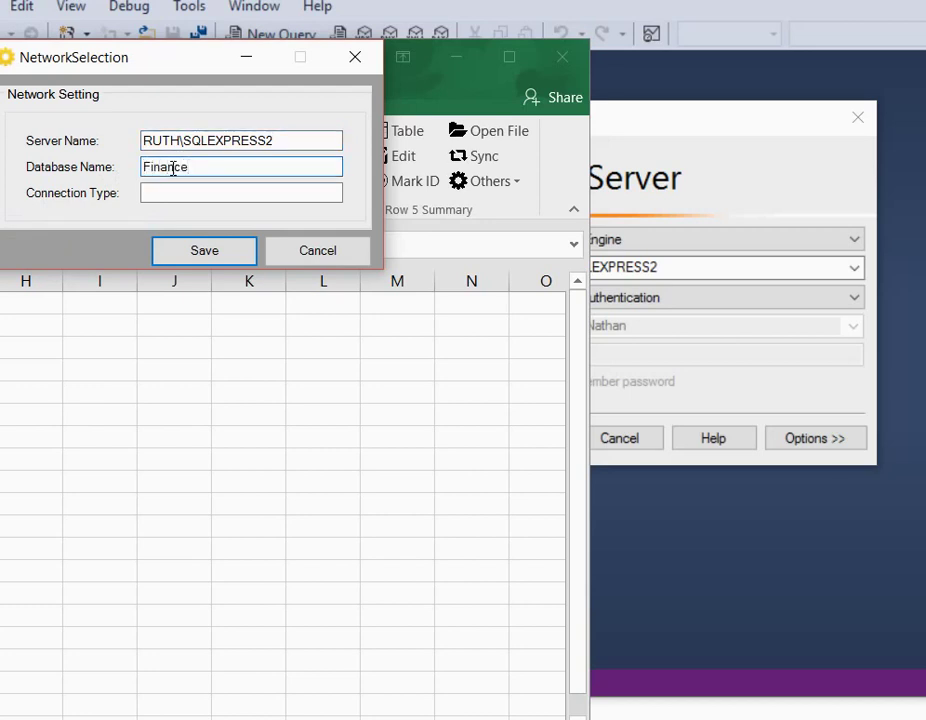
left_click(182, 195)
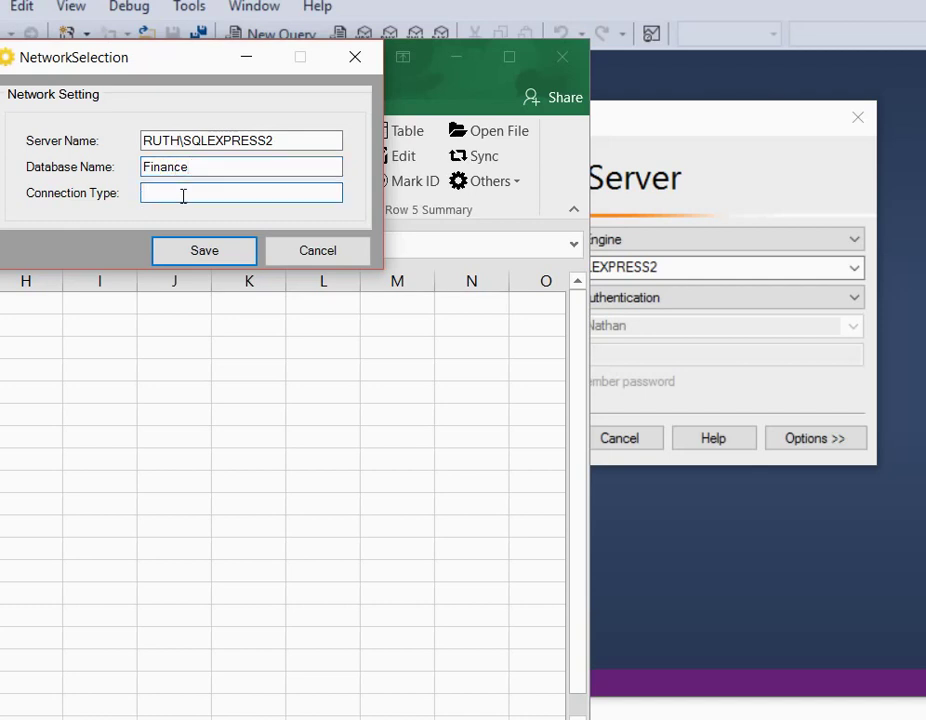
type("2")
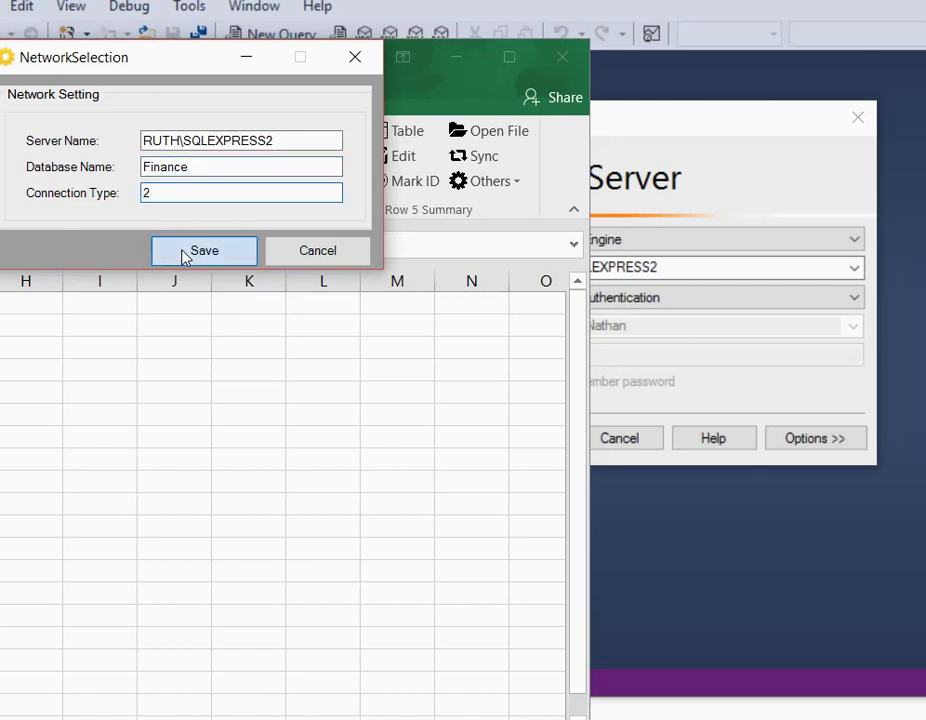
left_click(183, 254)
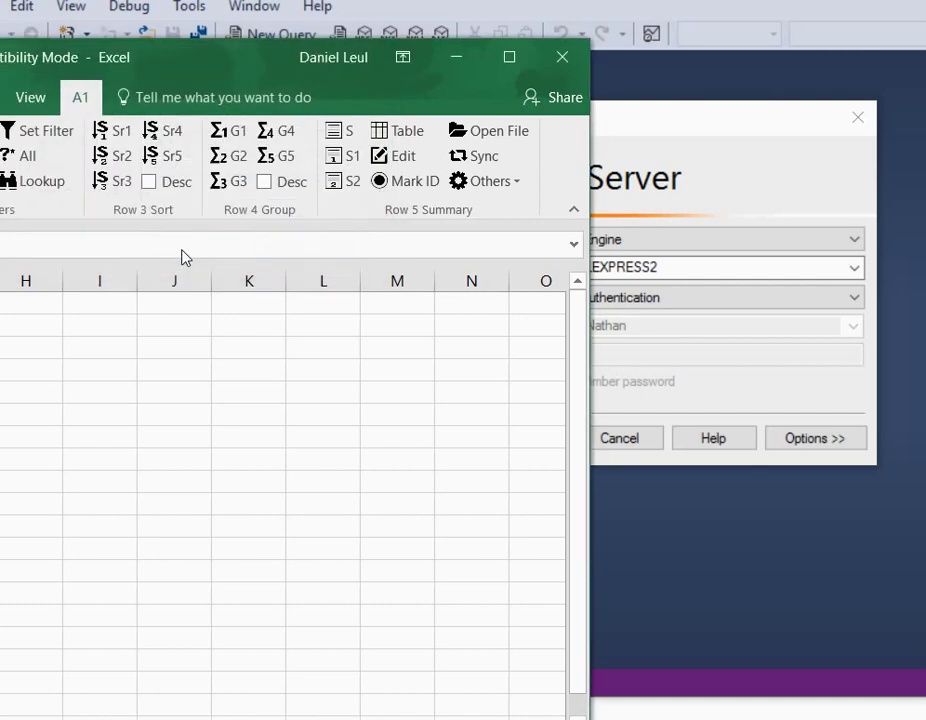
Connect to the server and run 'create database Finance' in a new query
left_click(456, 65)
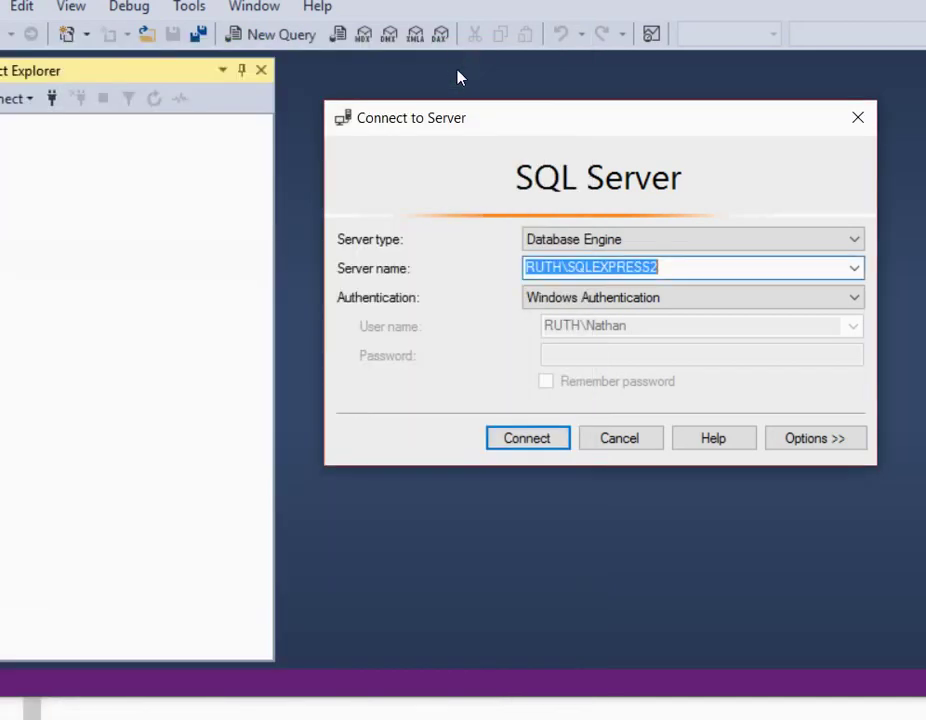
left_click(522, 444)
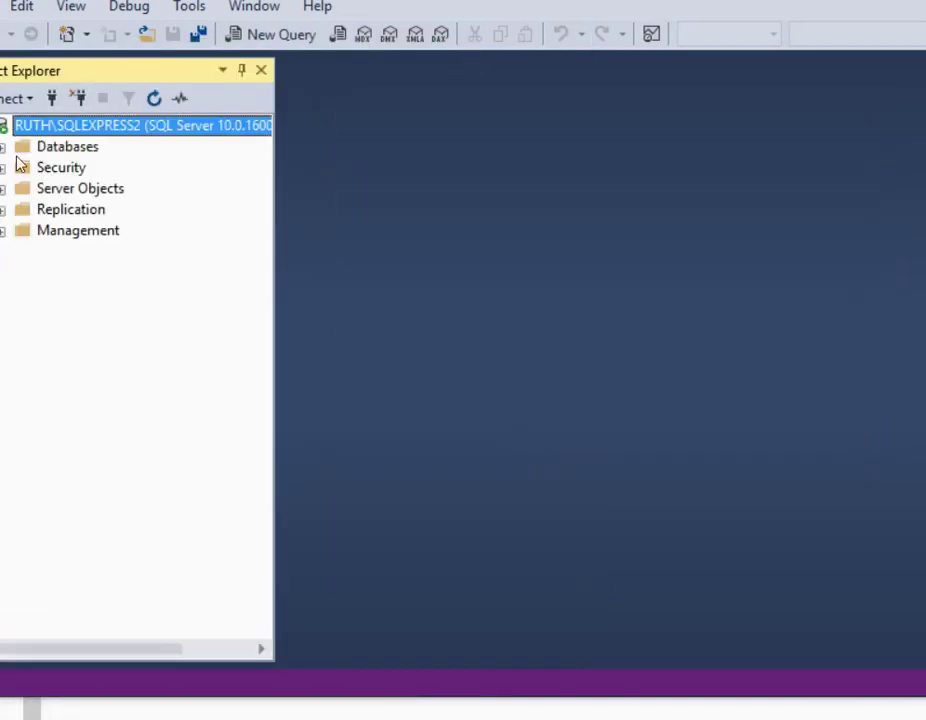
left_click(3, 147)
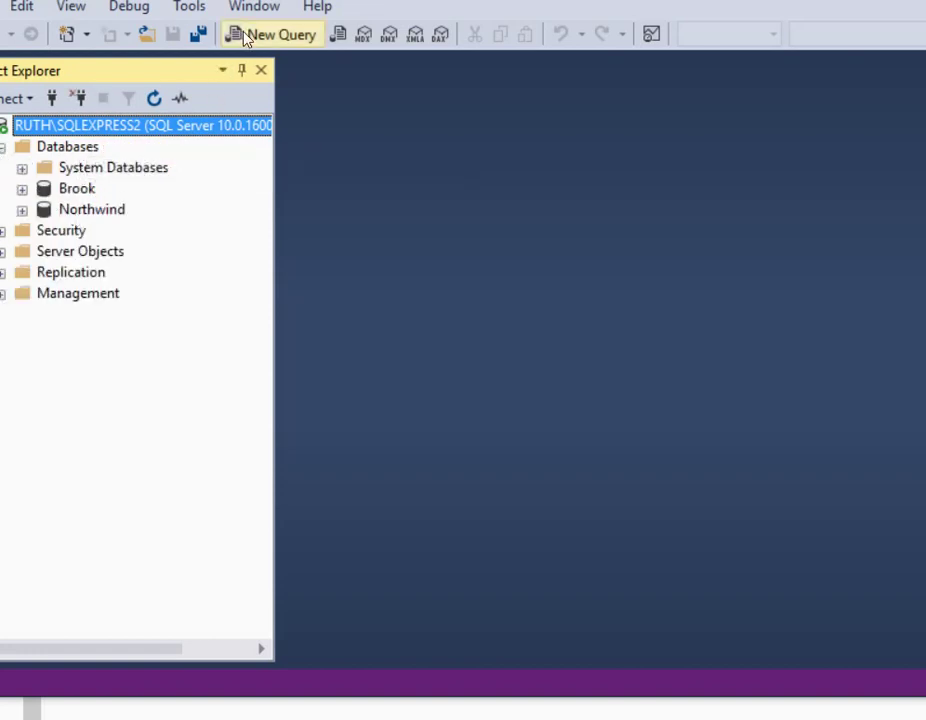
left_click(286, 42)
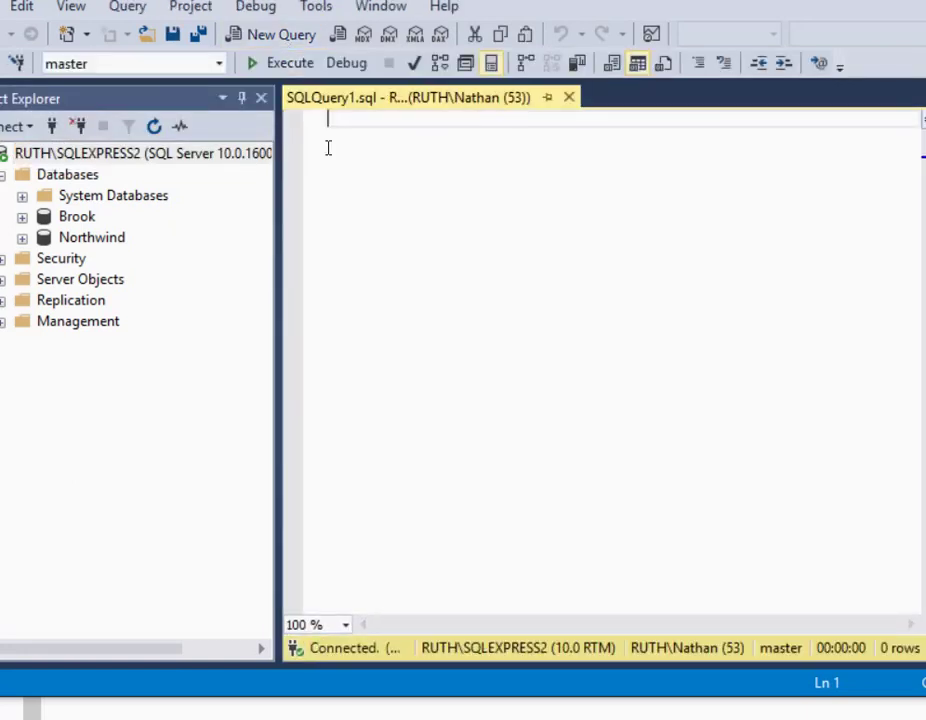
type("create")
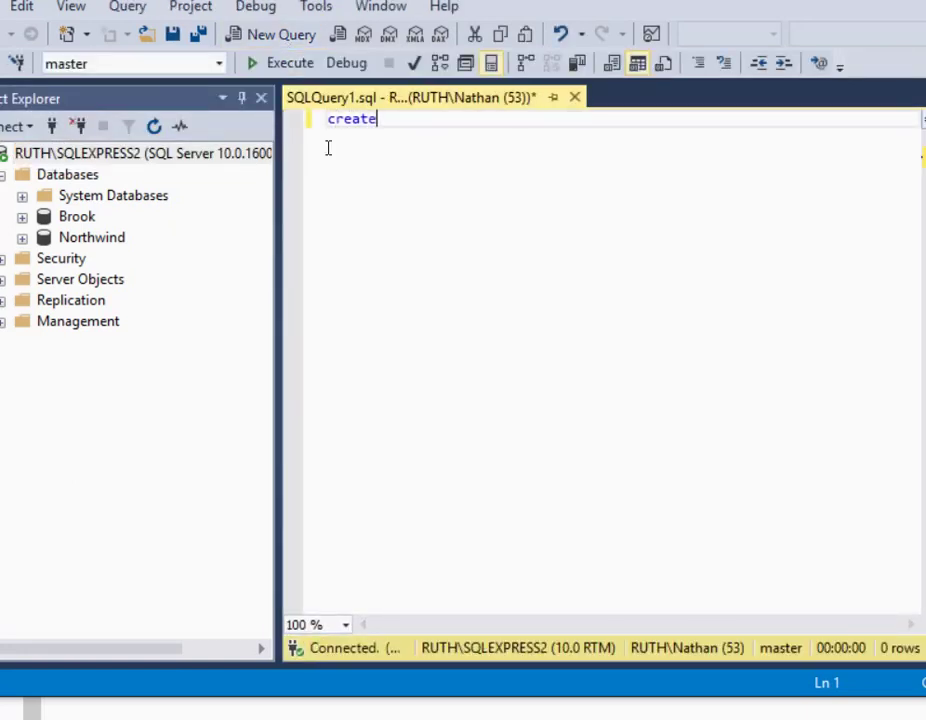
type(" datab")
type("a")
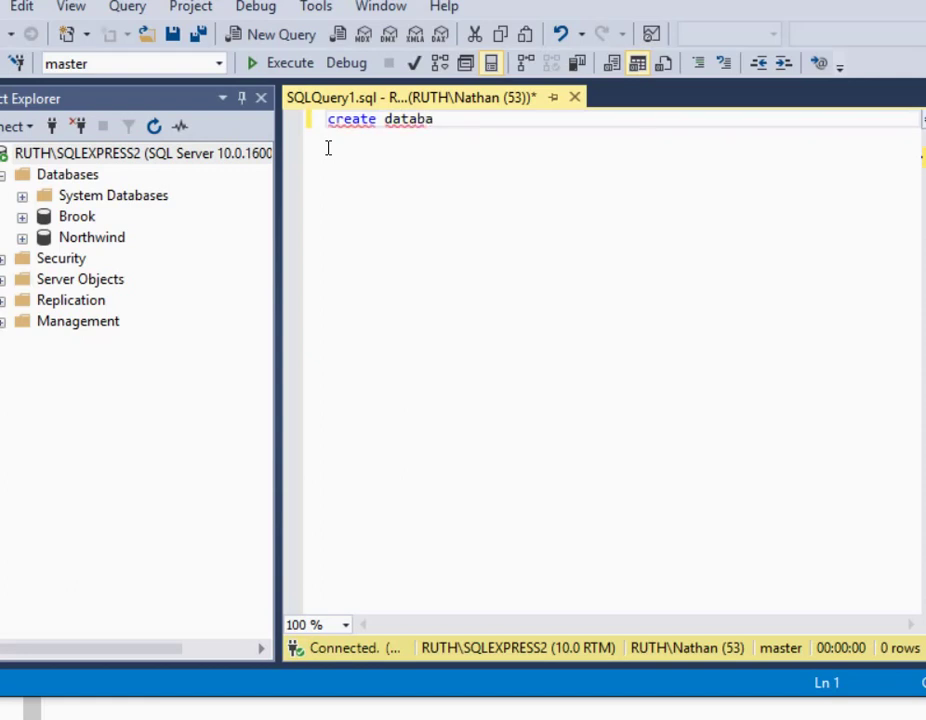
type("se")
type(" F")
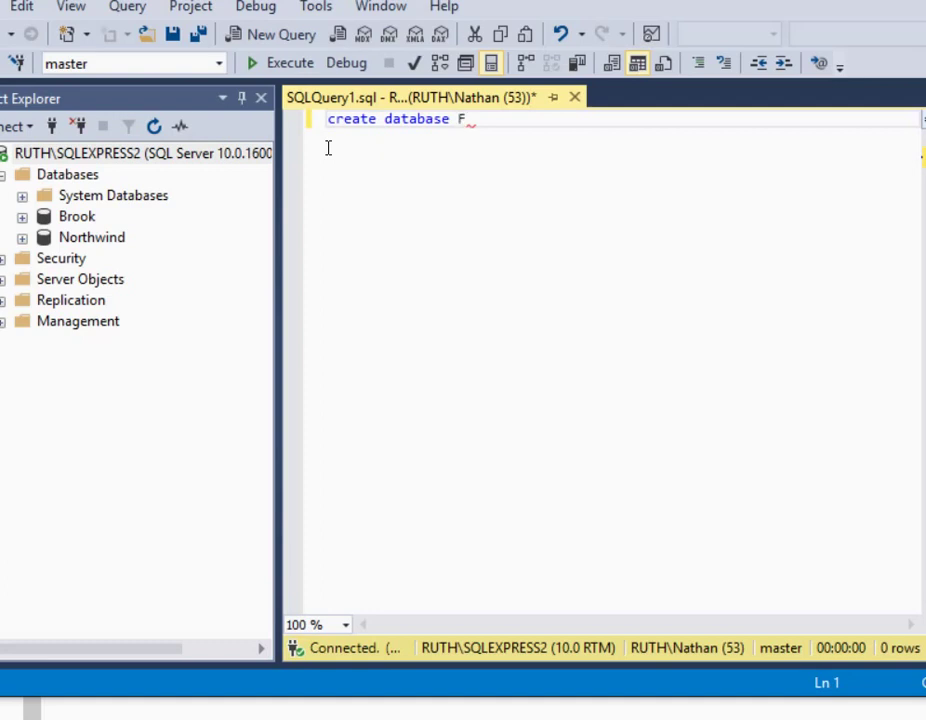
type("inan")
type("ce")
left_click(304, 72)
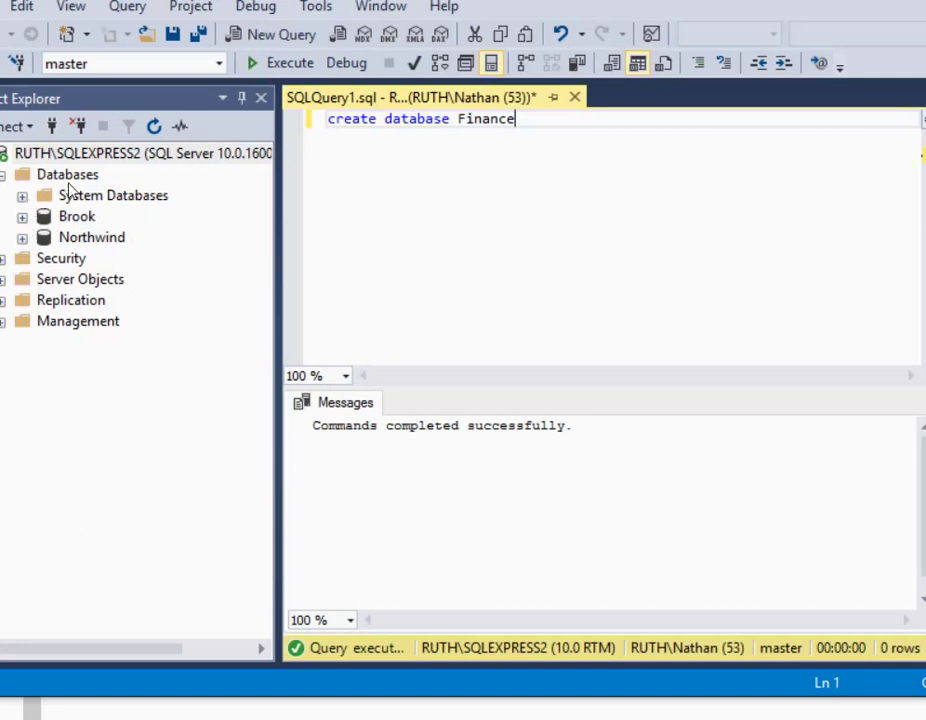
Refresh Databases and expand Finance > Tables, then return to Excel
left_click(70, 176)
right_click(72, 182)
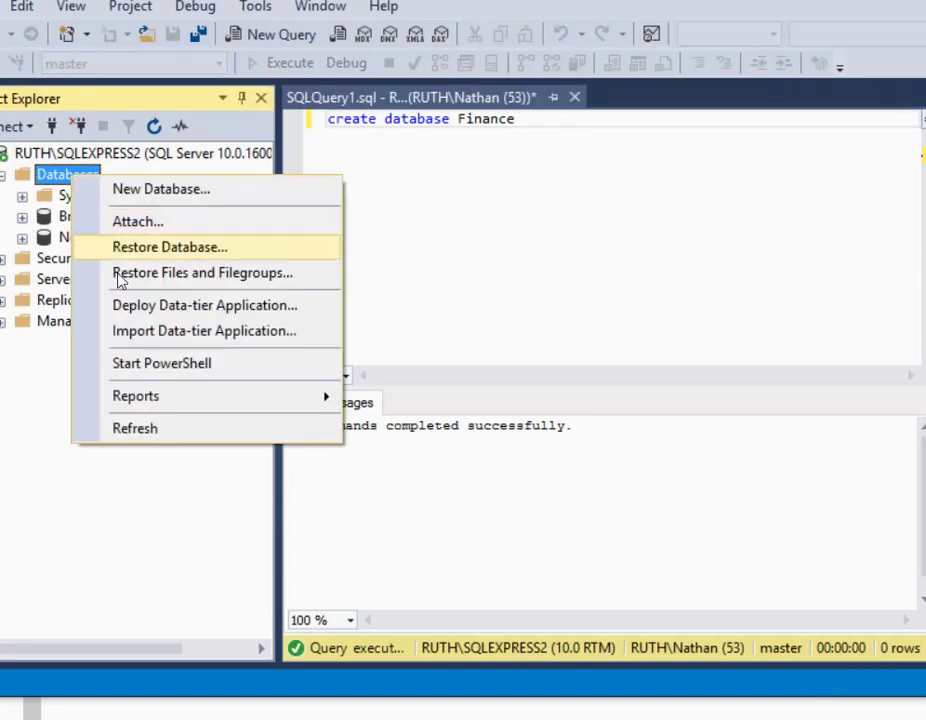
left_click(155, 427)
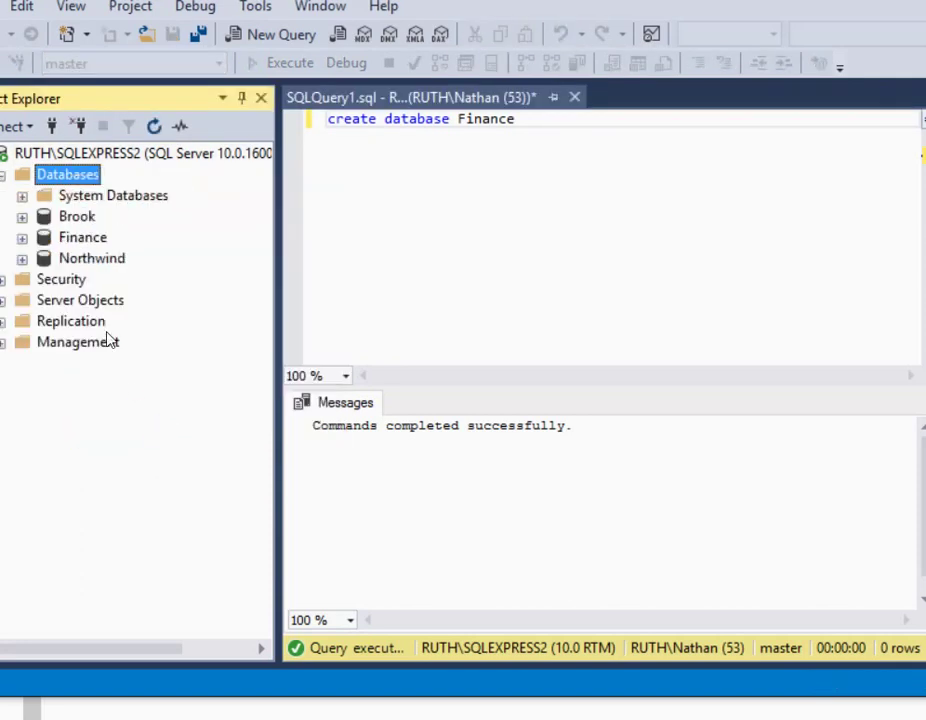
left_click(23, 240)
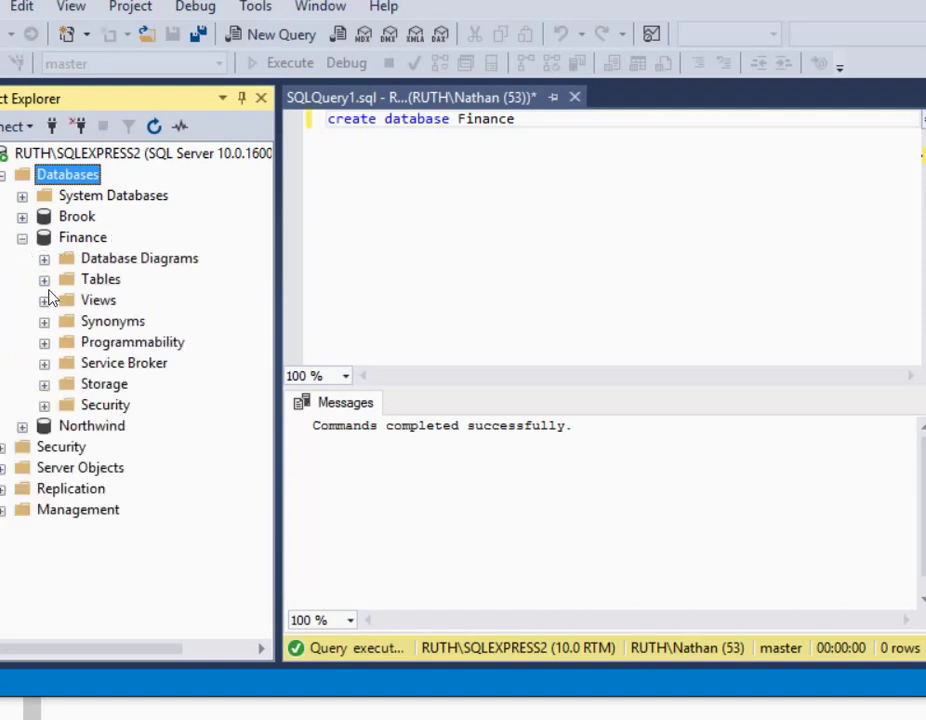
left_click(44, 279)
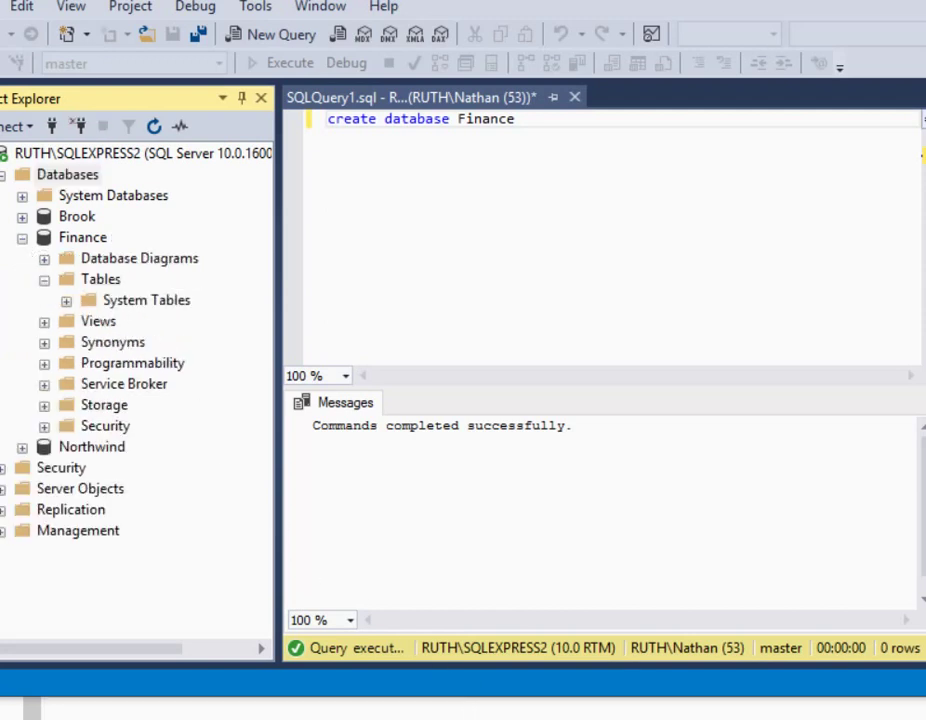
key("alt+Tab")
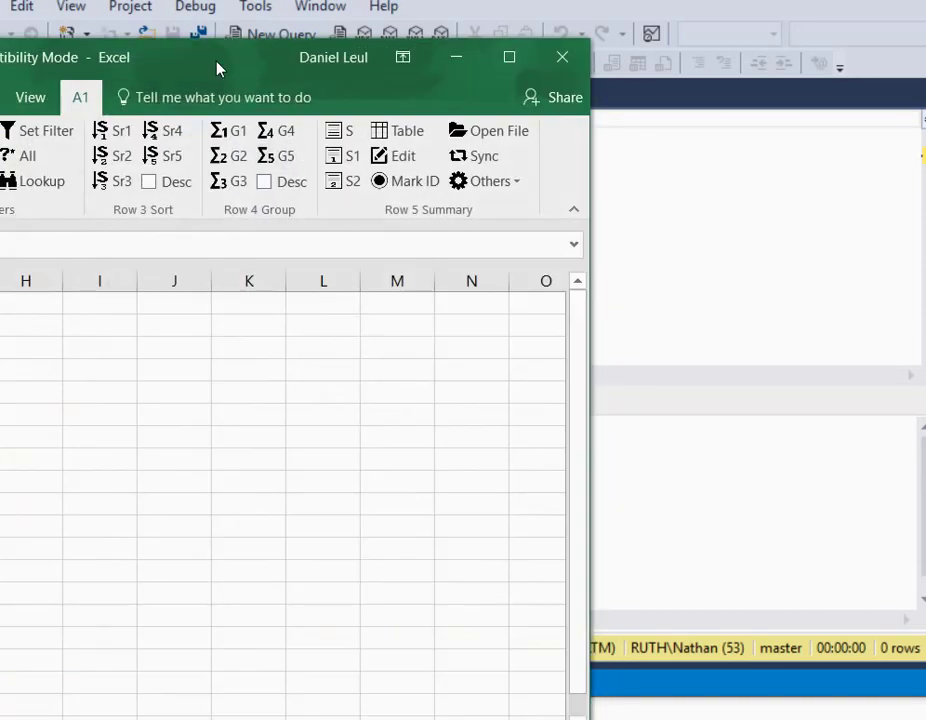
Enter report code f9 in A1 and run the report to open the setup form
mouse_move(218, 68)
left_mouse_down()
mouse_move(668, 56)
mouse_move(874, 71)
left_mouse_up()
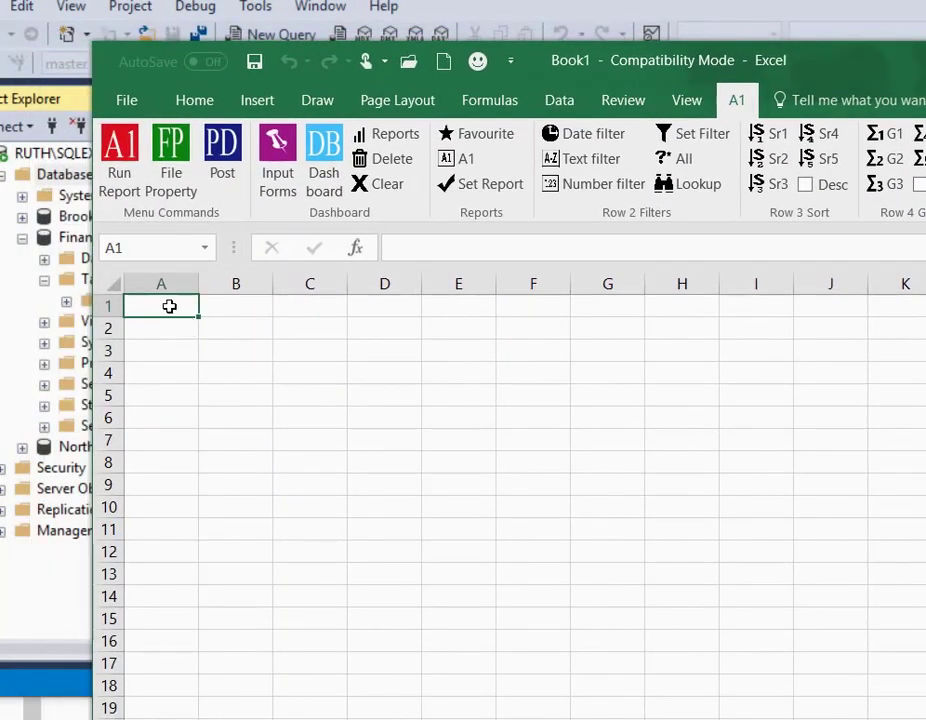
type("f")
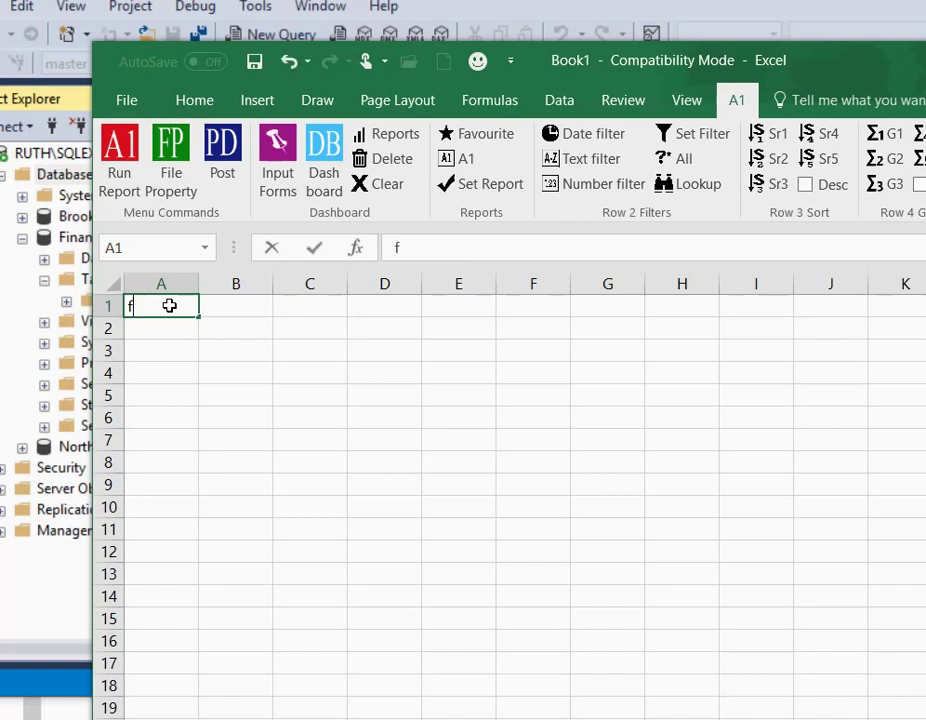
type("9")
left_click(170, 366)
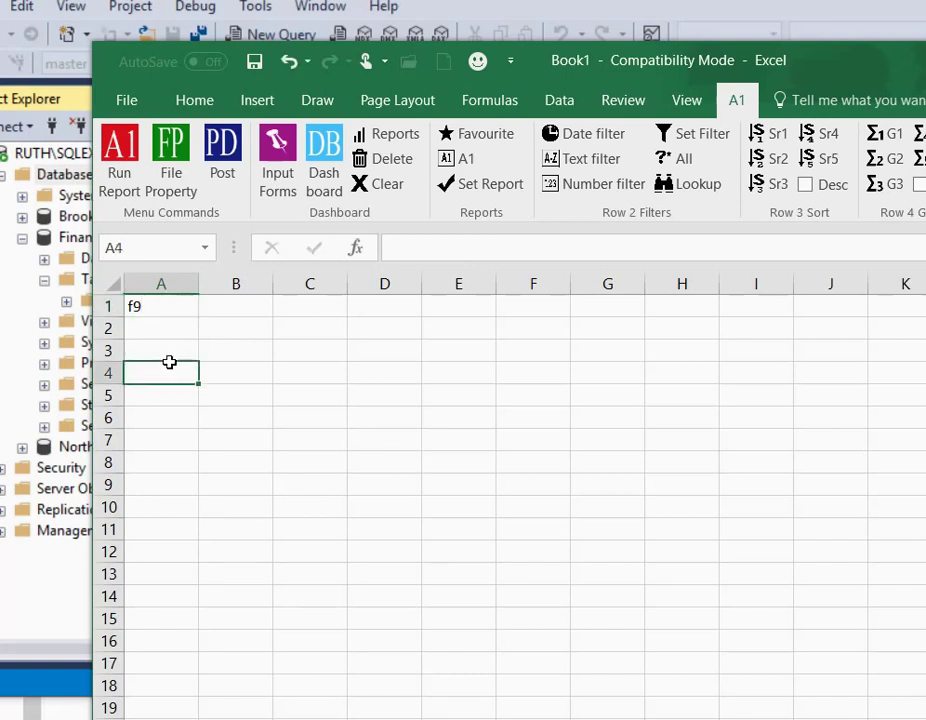
left_click(113, 155)
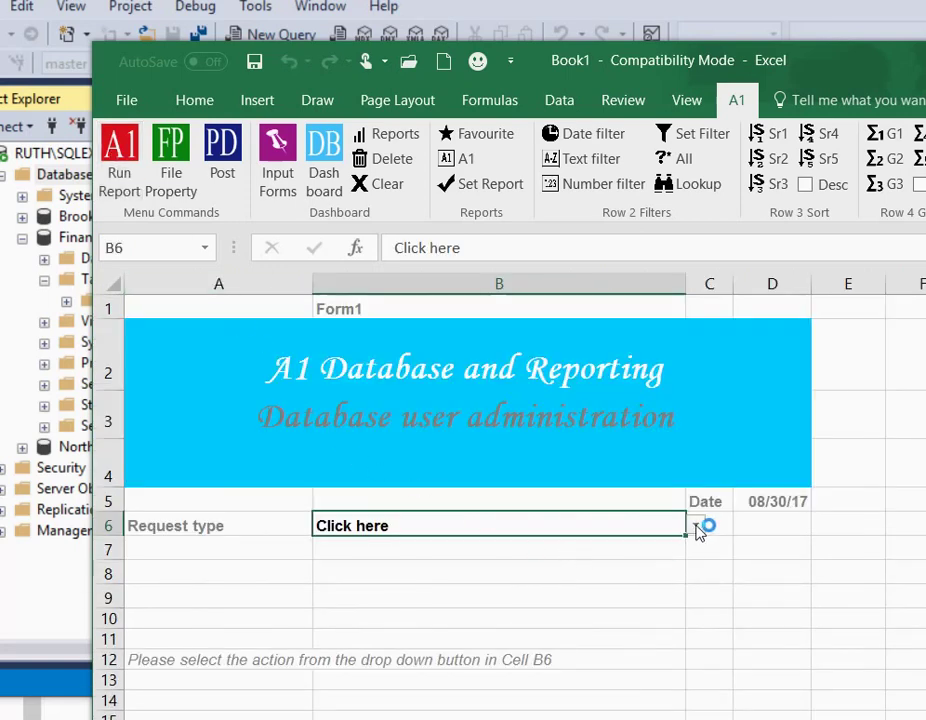
Post a Setup A1Database request from B6 and dismiss the completion message
left_click(696, 527)
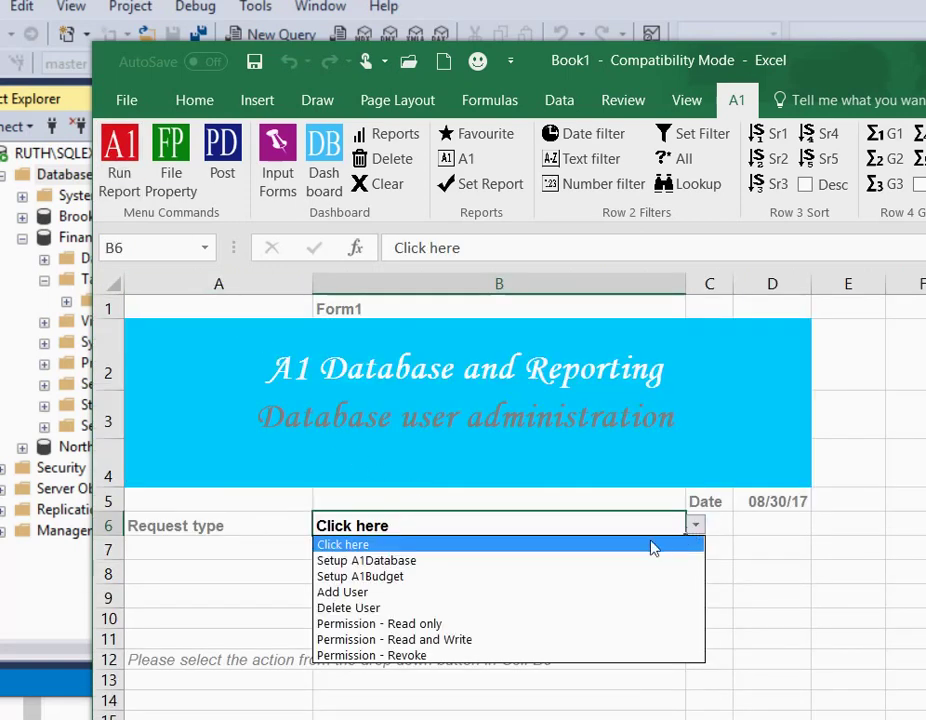
left_click(601, 565)
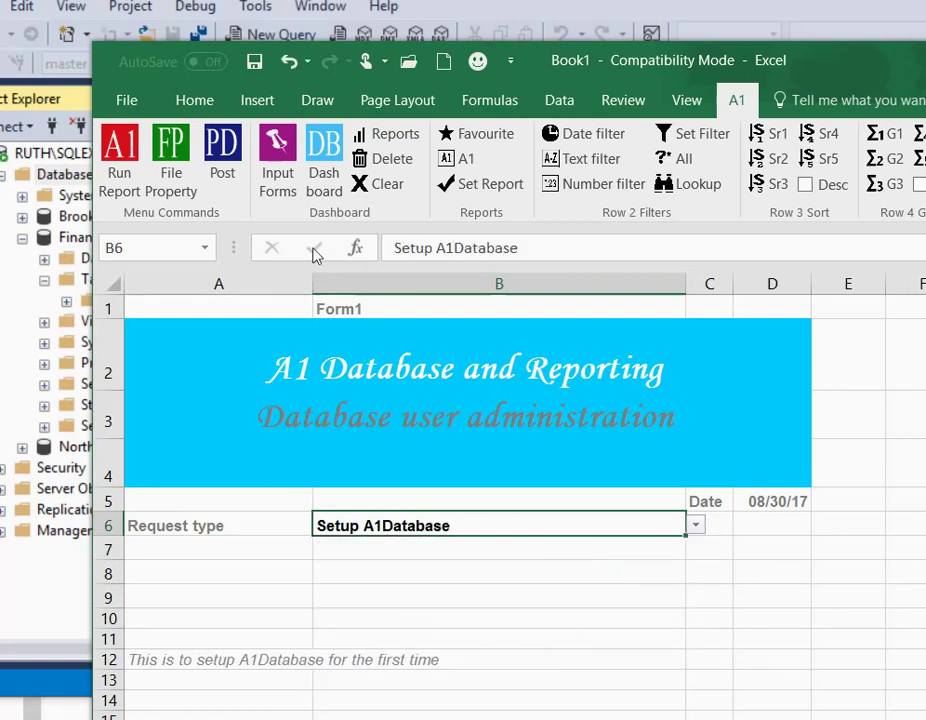
left_click(223, 161)
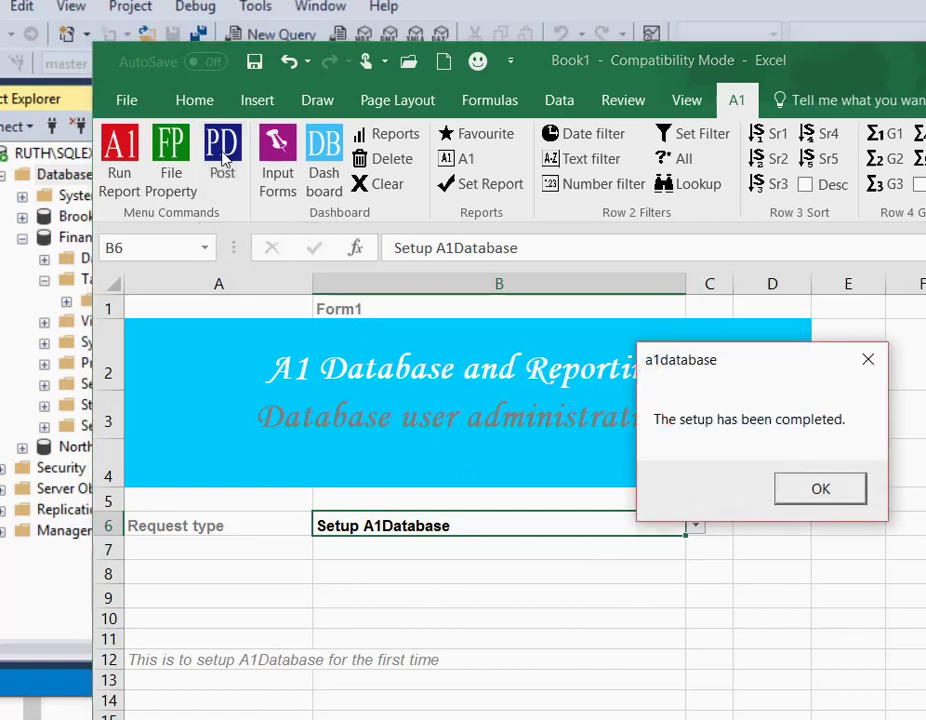
left_click(822, 490)
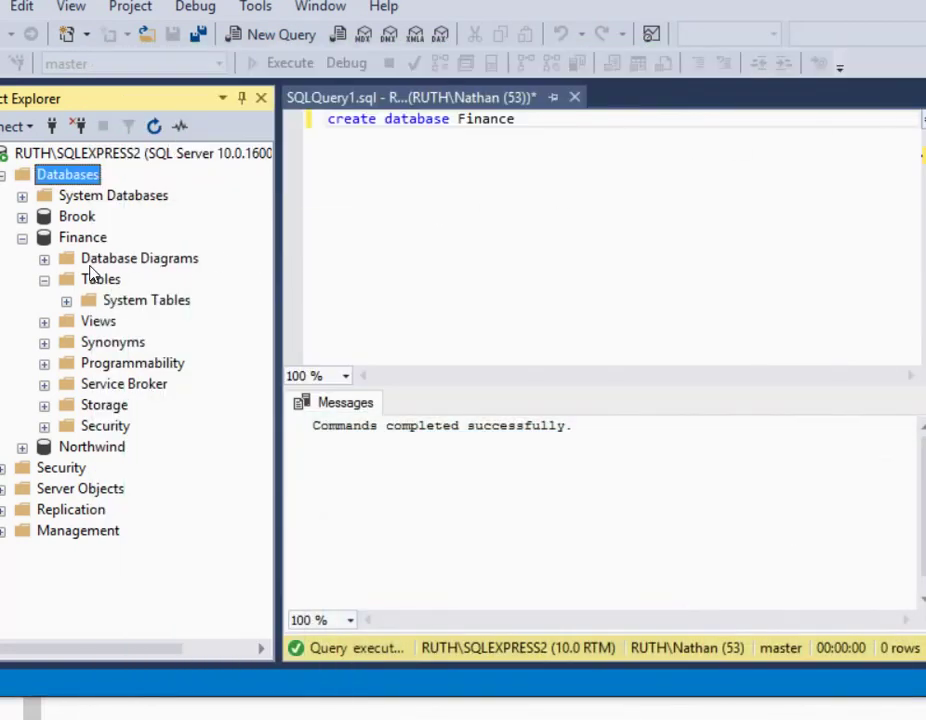
Refresh Finance's Tables to reveal the A1 tables and expand Views to show dbo.A1USERS
right_click(88, 287)
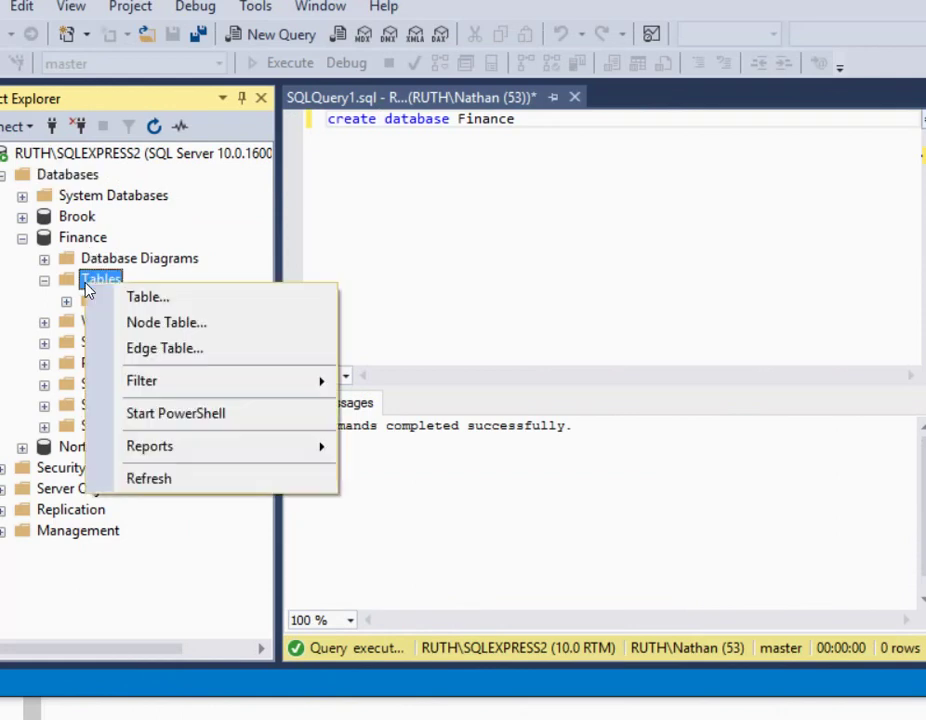
left_click(156, 481)
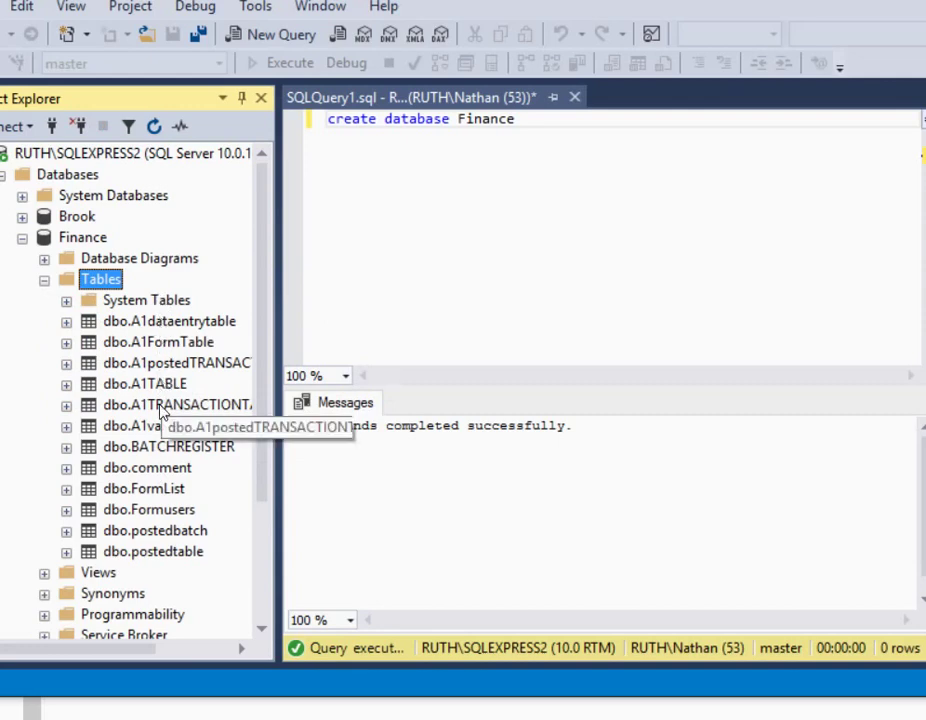
left_click(44, 573)
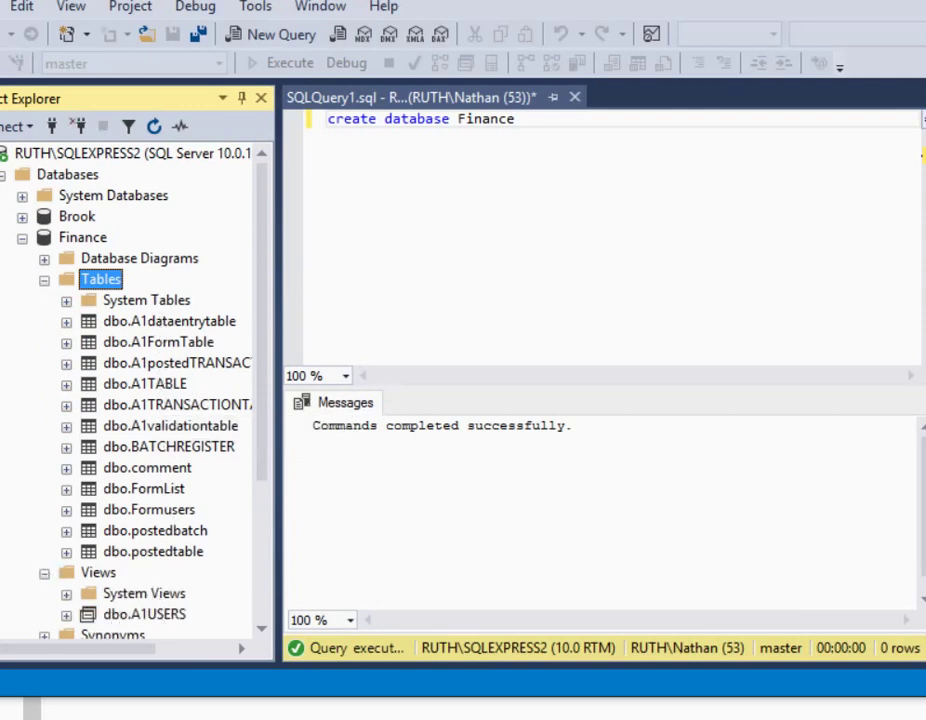
key("alt+Tab")
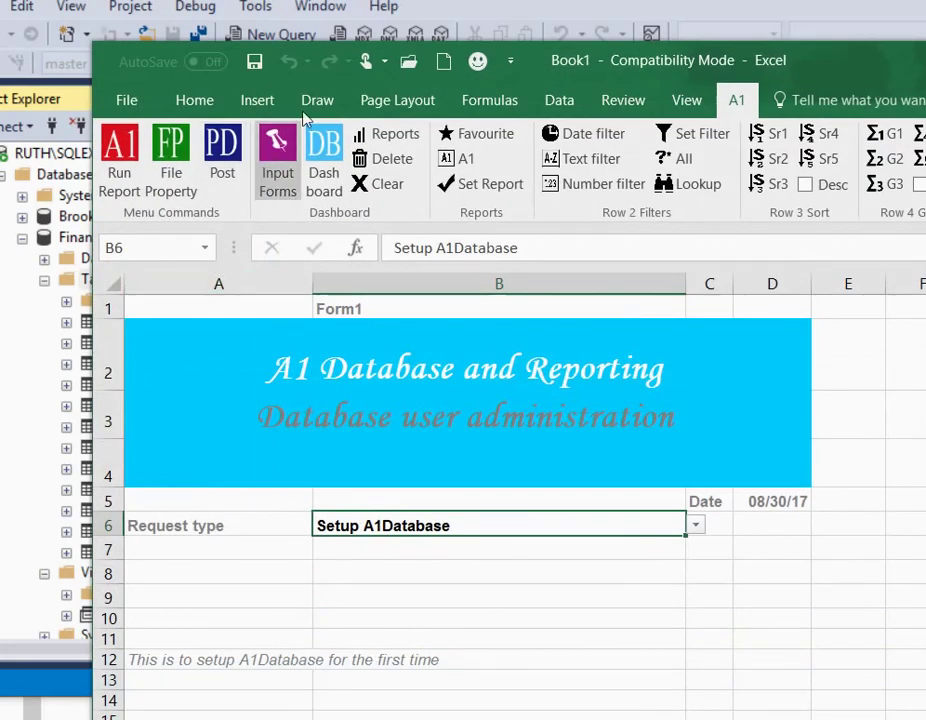
Create blank workbook Book2 and run the A1 Report List report in it
left_click(445, 64)
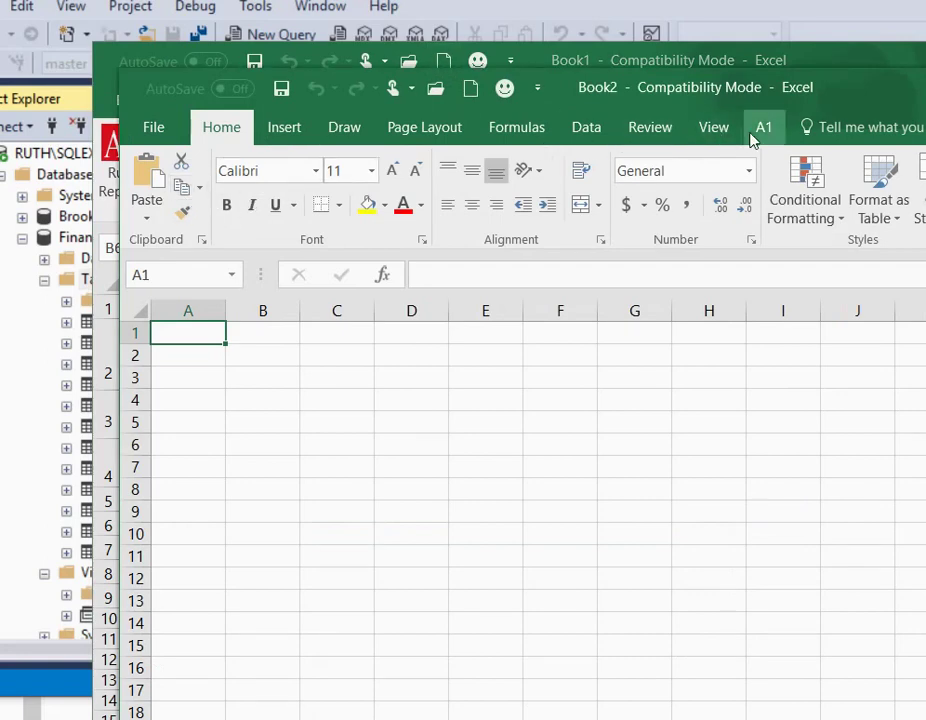
left_click(762, 130)
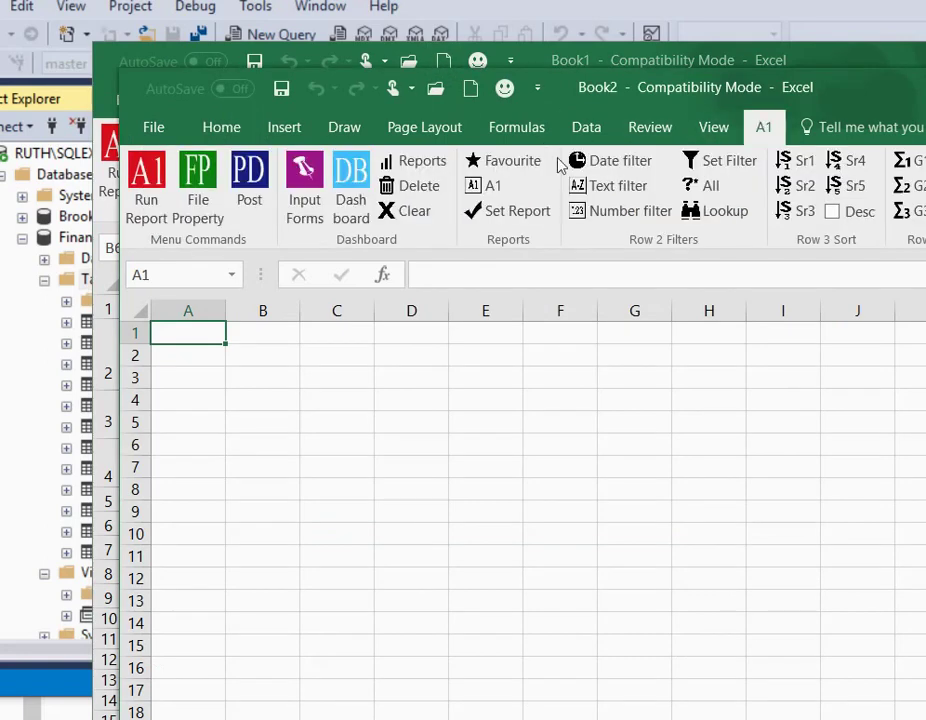
left_click(147, 175)
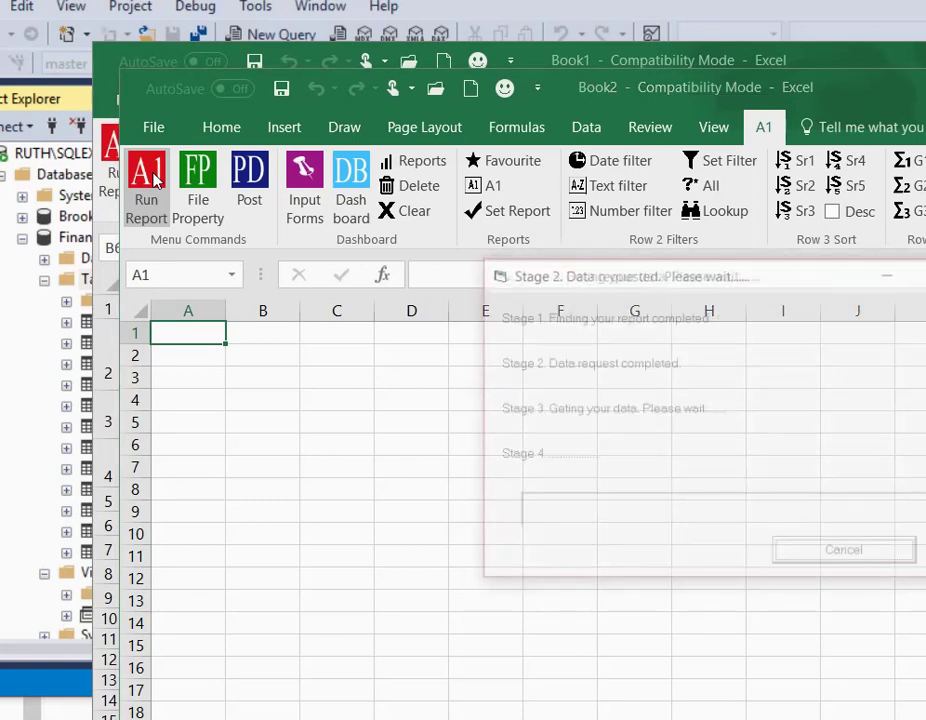